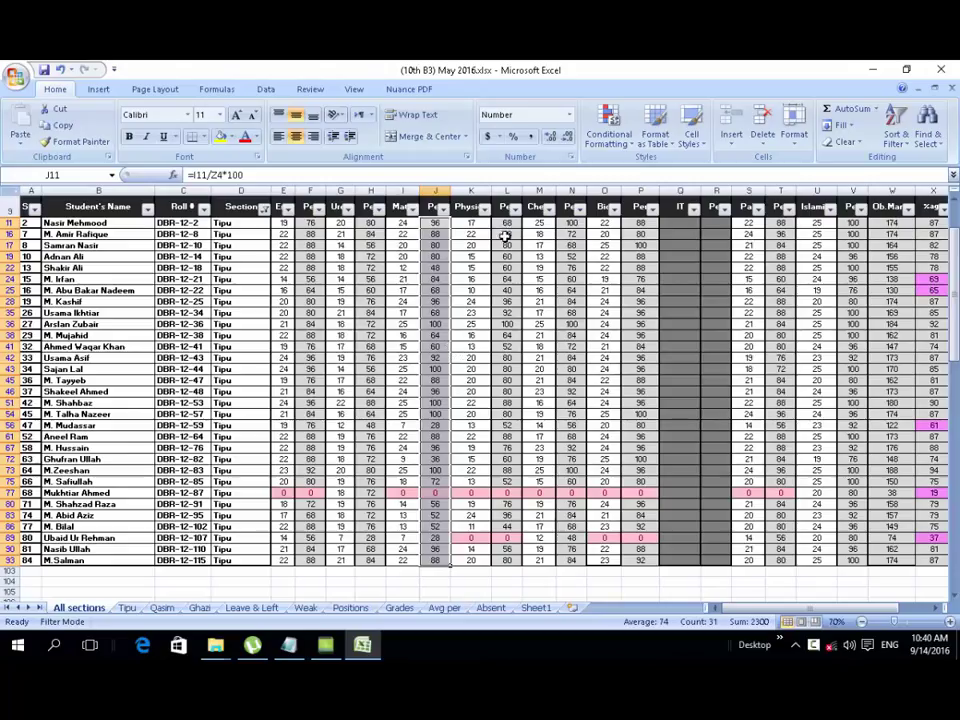
# Get the average of the Tipu section's Physics percentages and enter 68 as Phy Avg % for 9th A on Sheet1.
pyautogui.moveTo(507, 222); pyautogui.dragTo(512, 557)
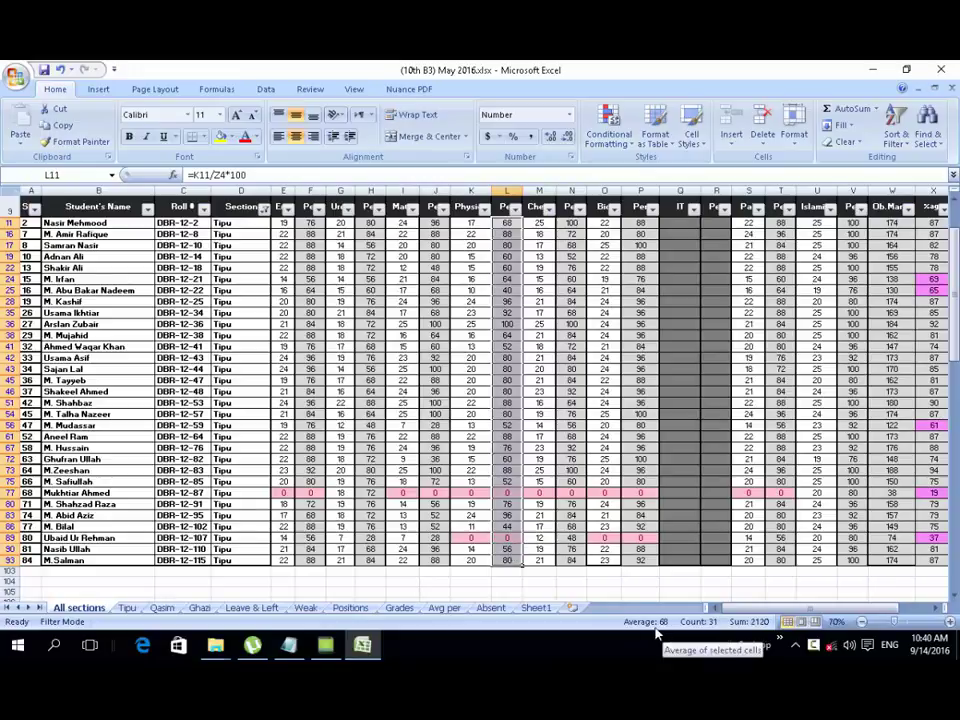
pyautogui.click(535, 607)
pyautogui.click(427, 406)
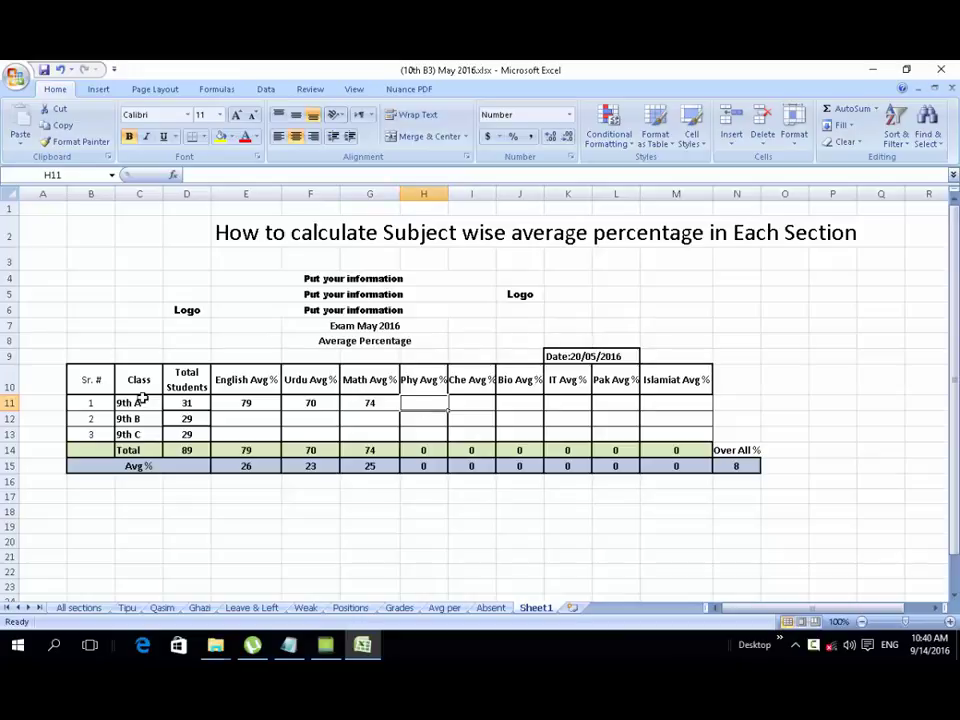
pyautogui.write('68')
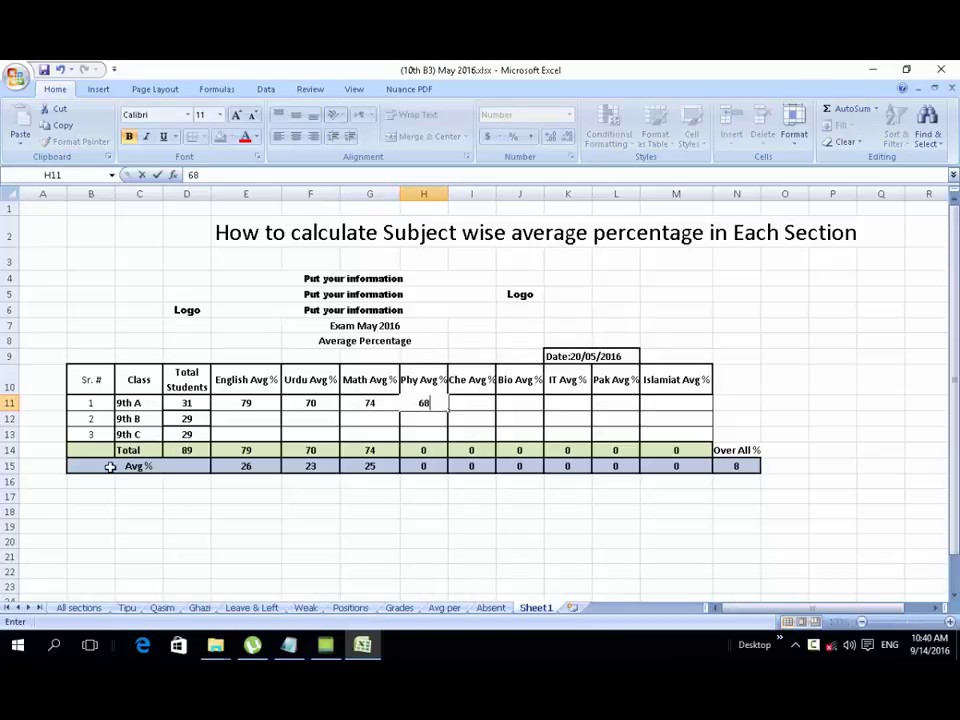
pyautogui.click(187, 511)
# Average the Tipu students' Chemistry percentages on All sections and record 73 as Che Avg % for 9th A on Sheet1.
pyautogui.click(70, 607)
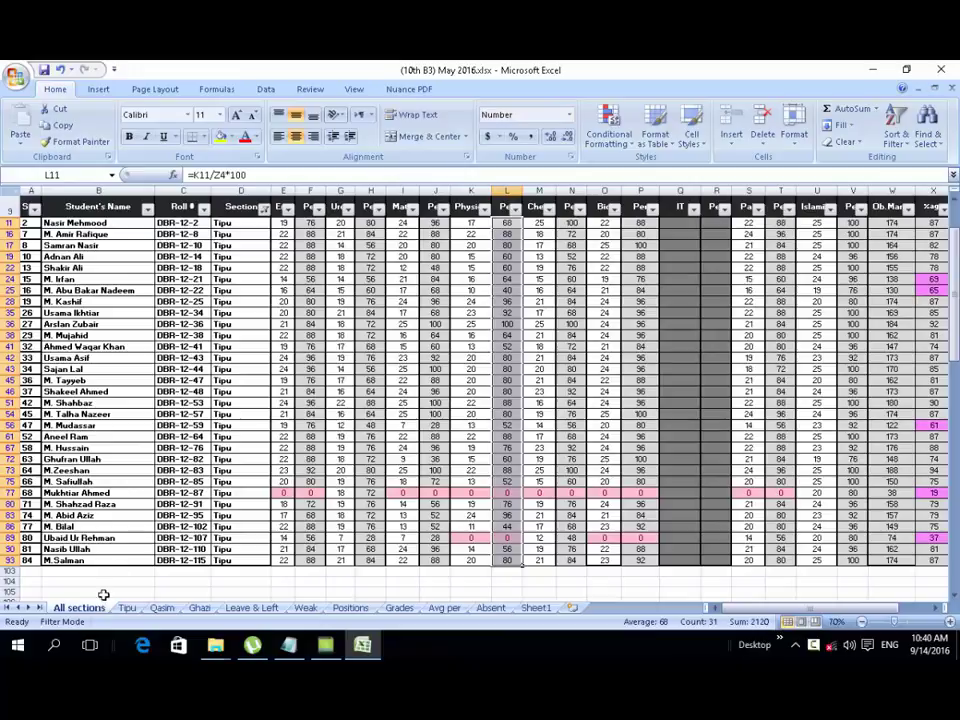
pyautogui.moveTo(572, 224); pyautogui.dragTo(575, 556)
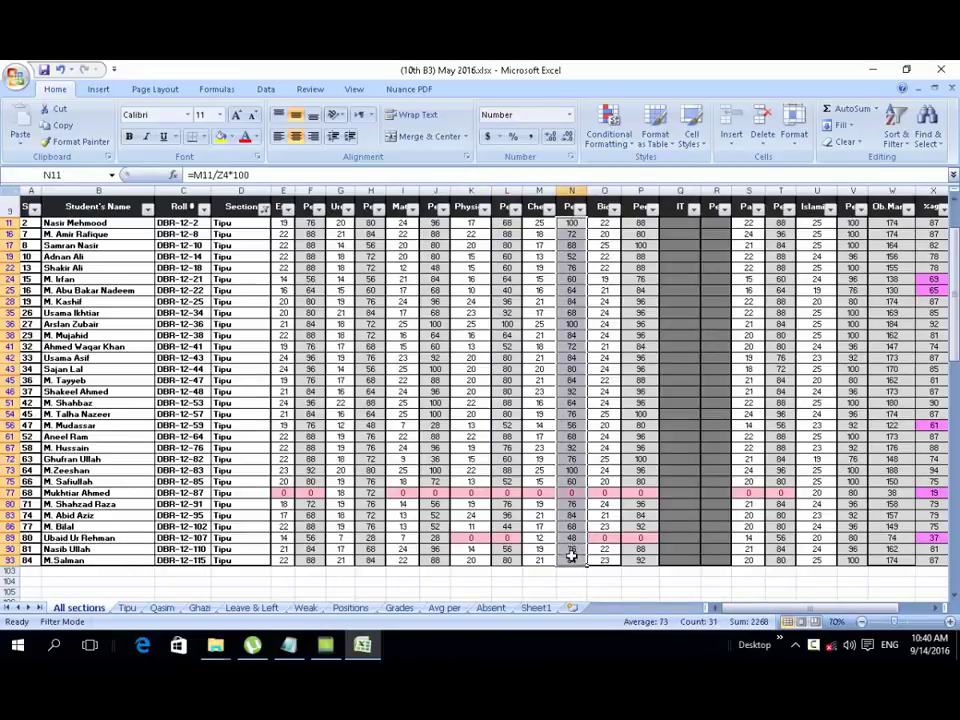
pyautogui.click(535, 607)
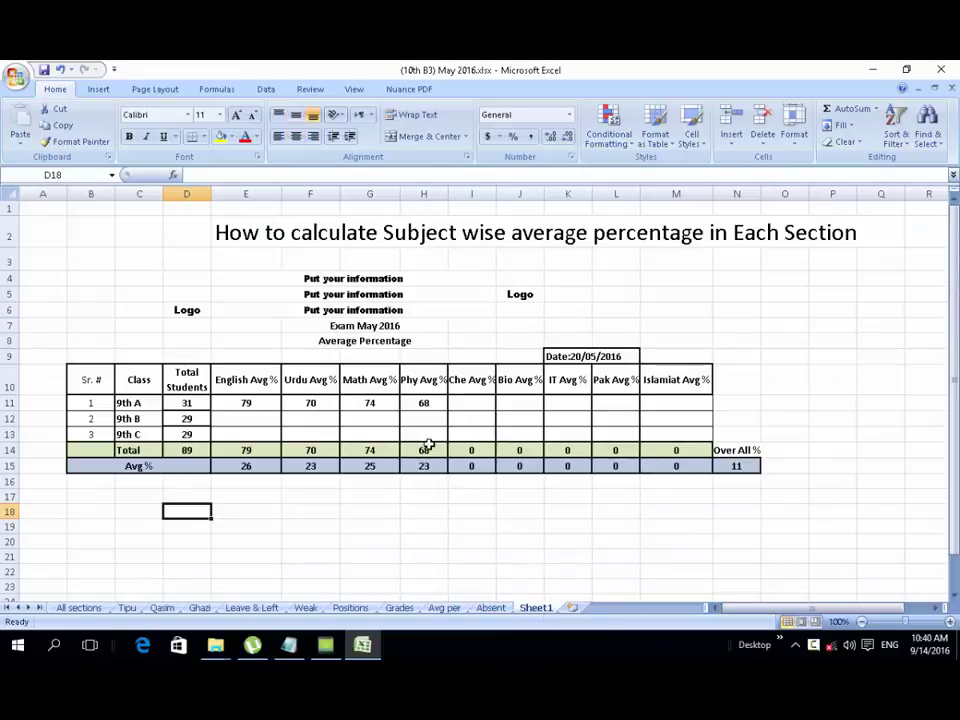
pyautogui.click(475, 405)
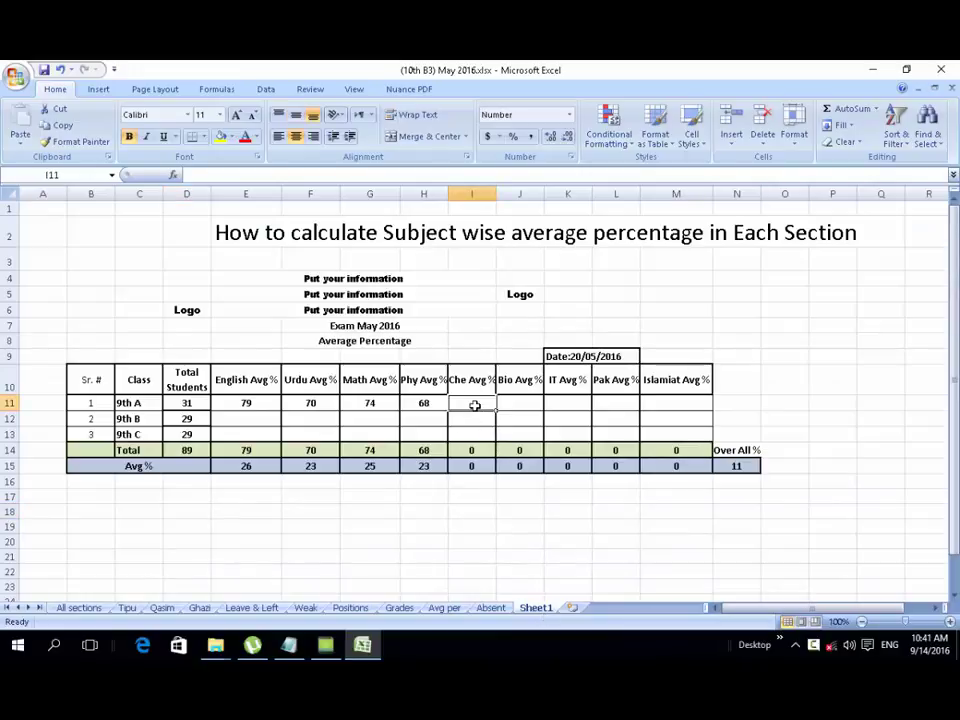
pyautogui.write('73')
pyautogui.click(447, 490)
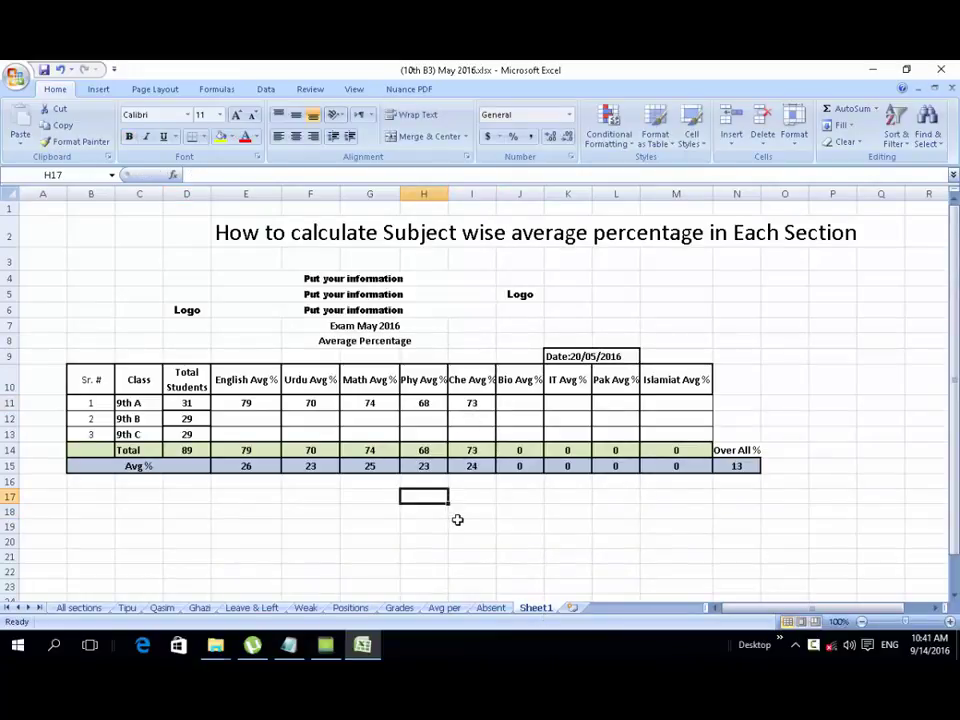
# Average the Tipu students' Biology percentages on All sections and record 85 as Bio Avg % for 9th A on Sheet1.
pyautogui.click(94, 610)
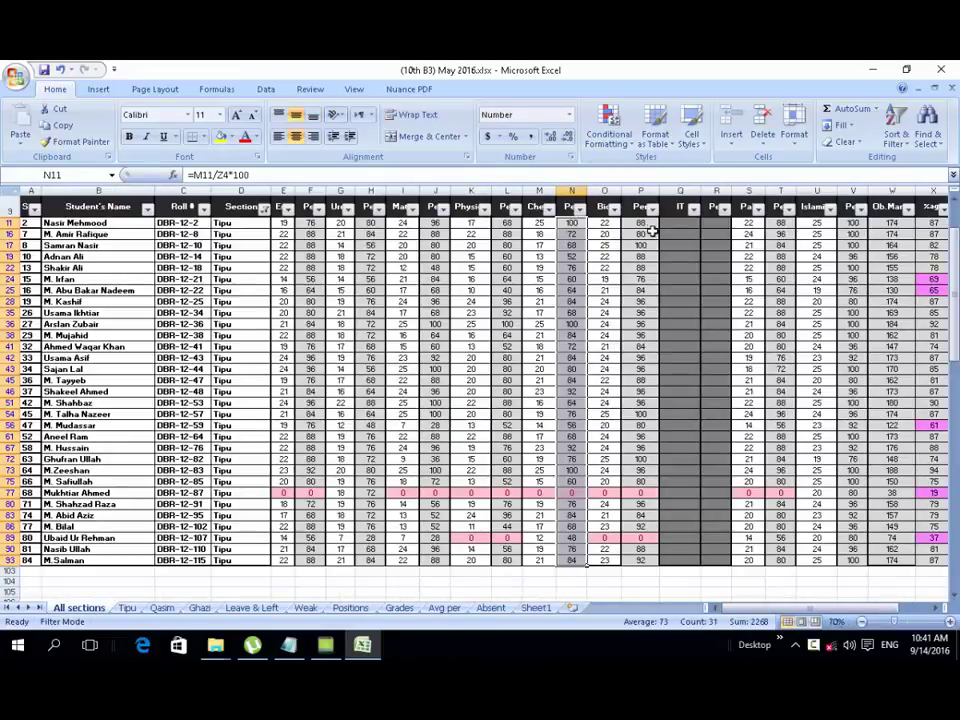
pyautogui.moveTo(652, 231); pyautogui.dragTo(648, 555)
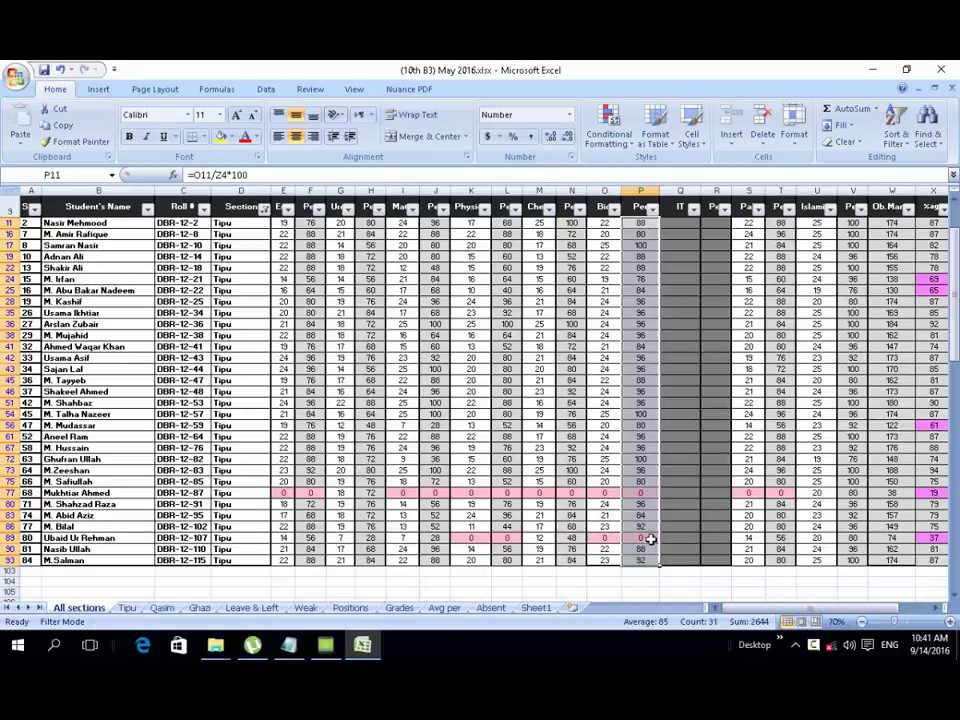
pyautogui.click(540, 609)
pyautogui.click(517, 402)
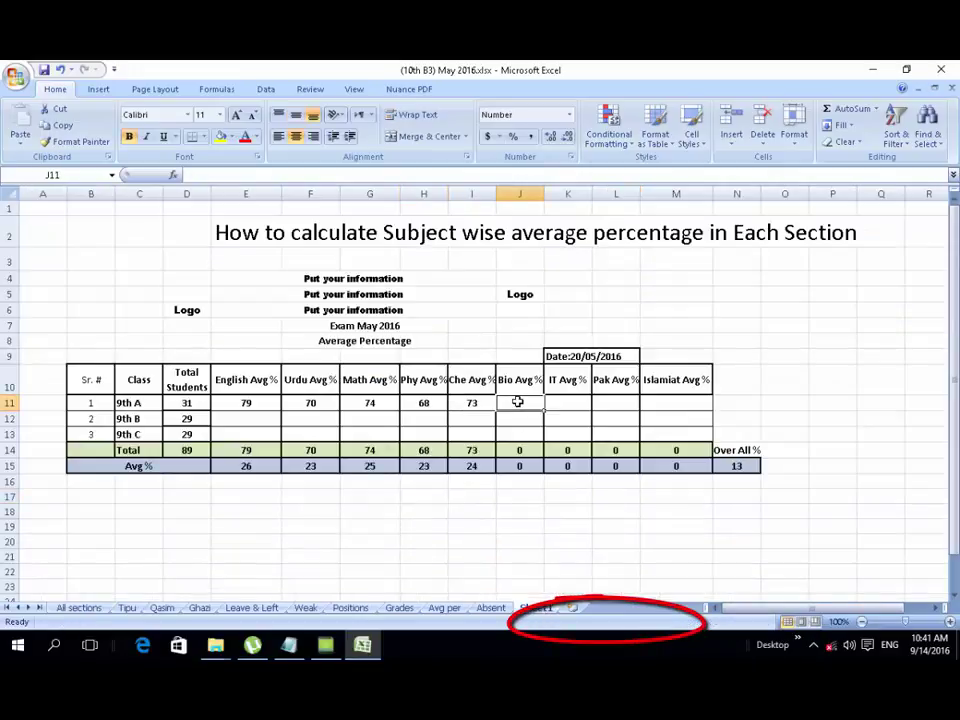
pyautogui.write('8')
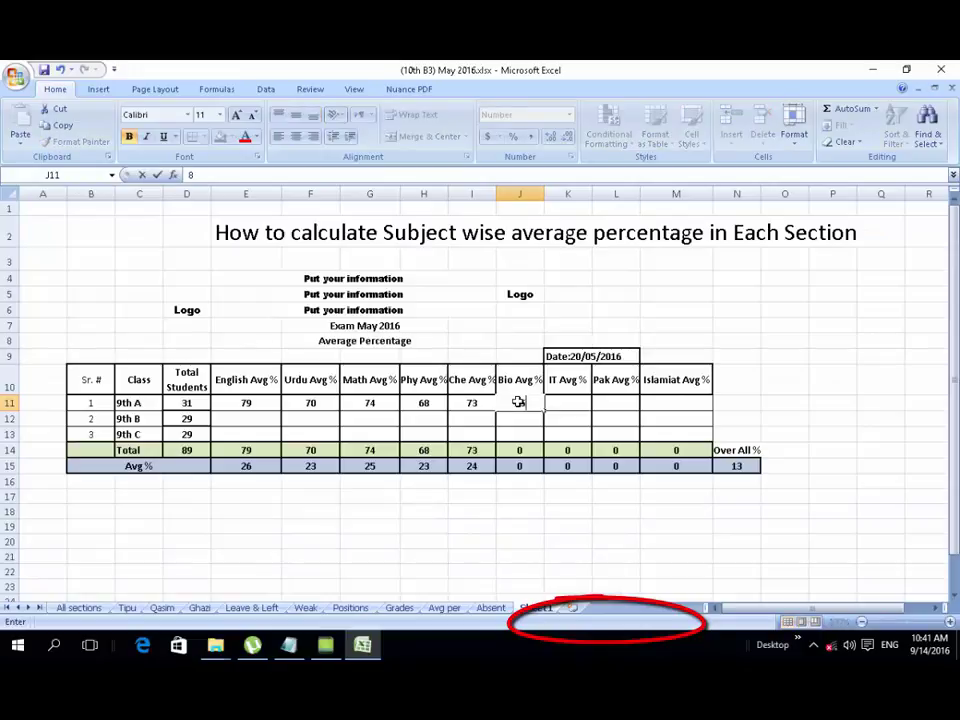
pyautogui.write('5')
pyautogui.click(522, 480)
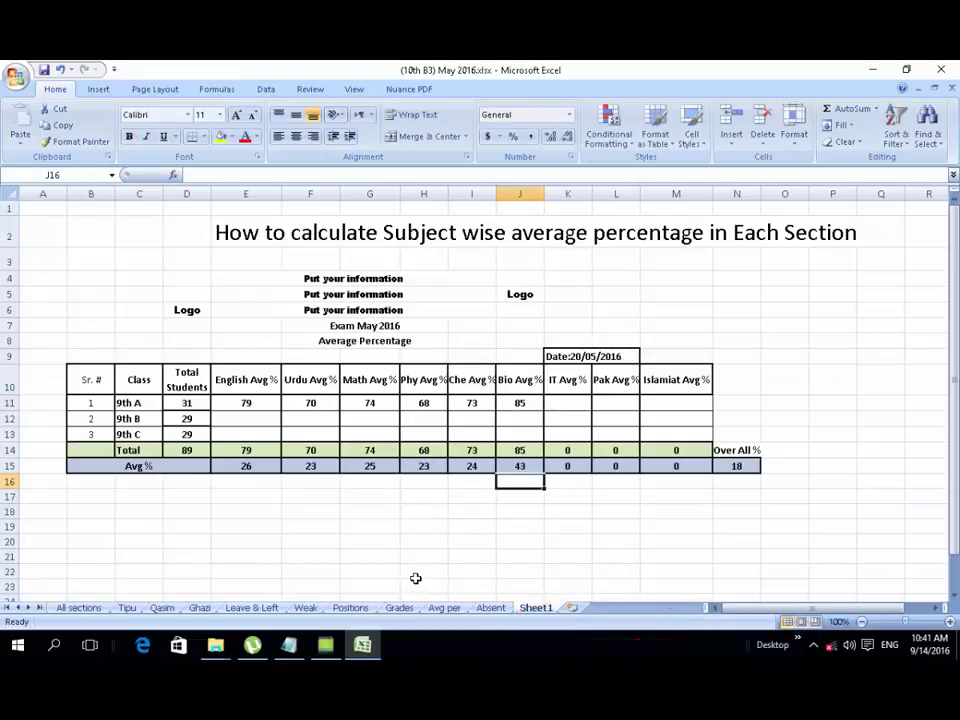
# Average the Tipu students' Pak percentages on All sections and record 79 as Pak Avg % for 9th A on Sheet1.
pyautogui.click(80, 608)
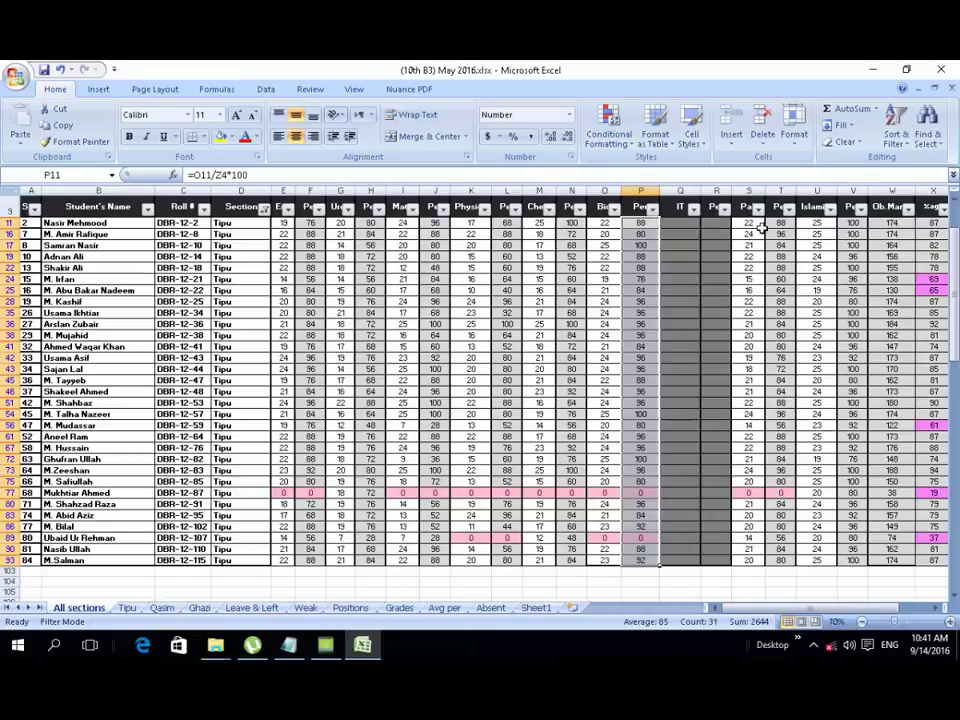
pyautogui.moveTo(775, 224); pyautogui.dragTo(775, 560)
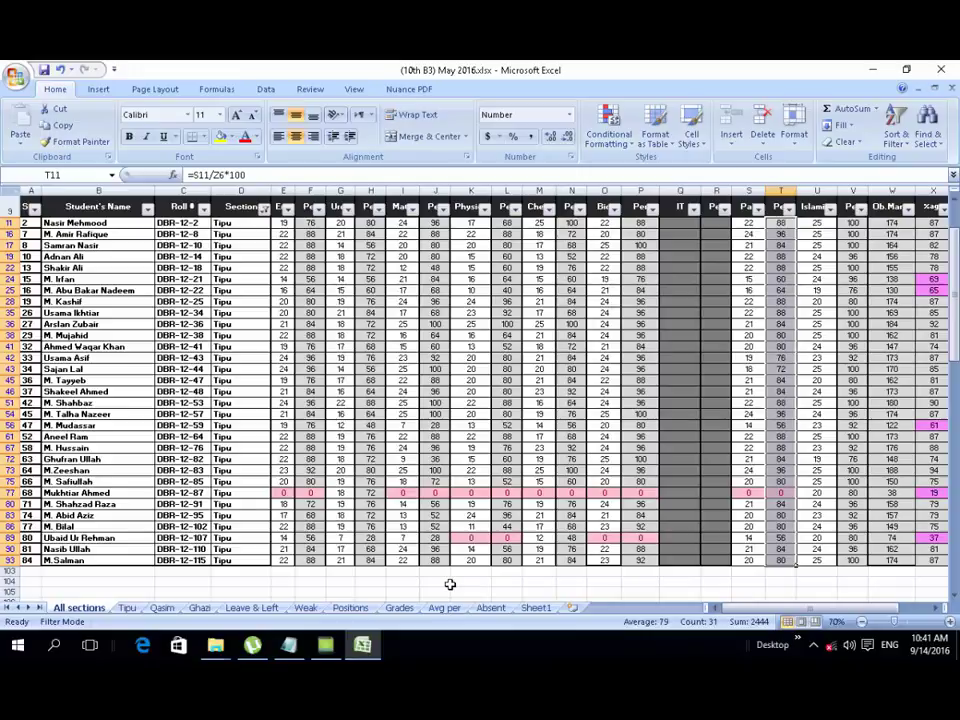
pyautogui.click(536, 607)
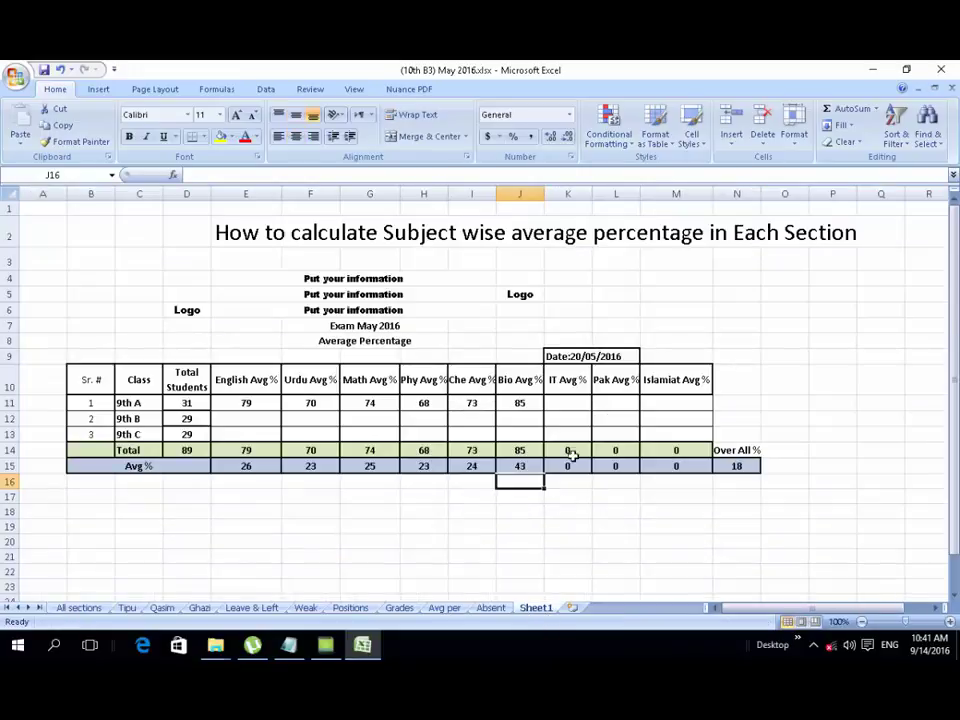
pyautogui.click(620, 401)
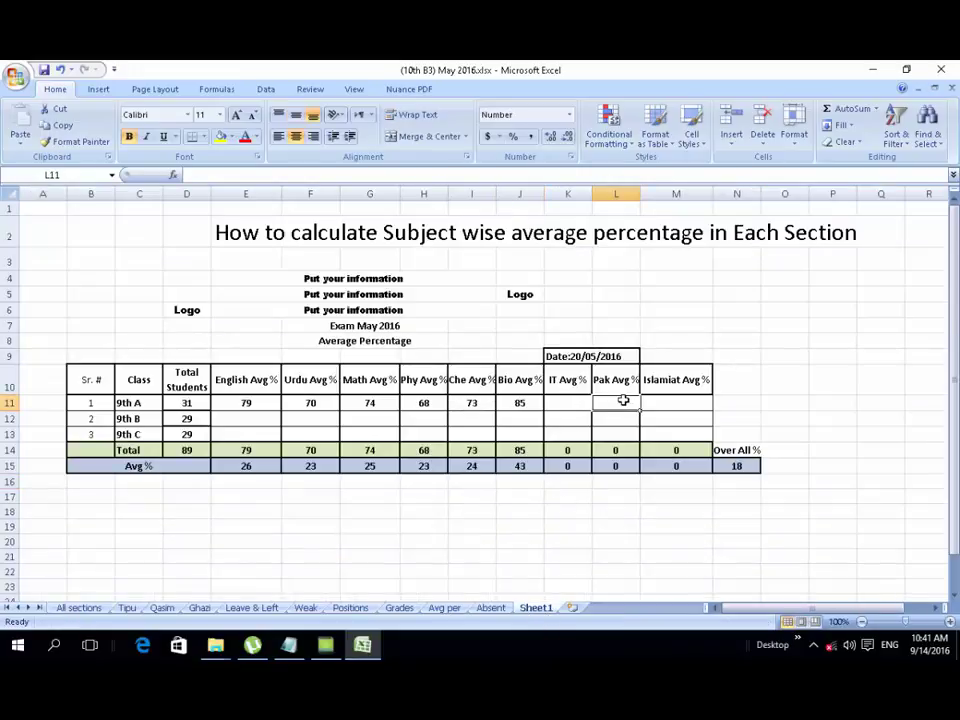
pyautogui.write('79')
pyautogui.click(508, 512)
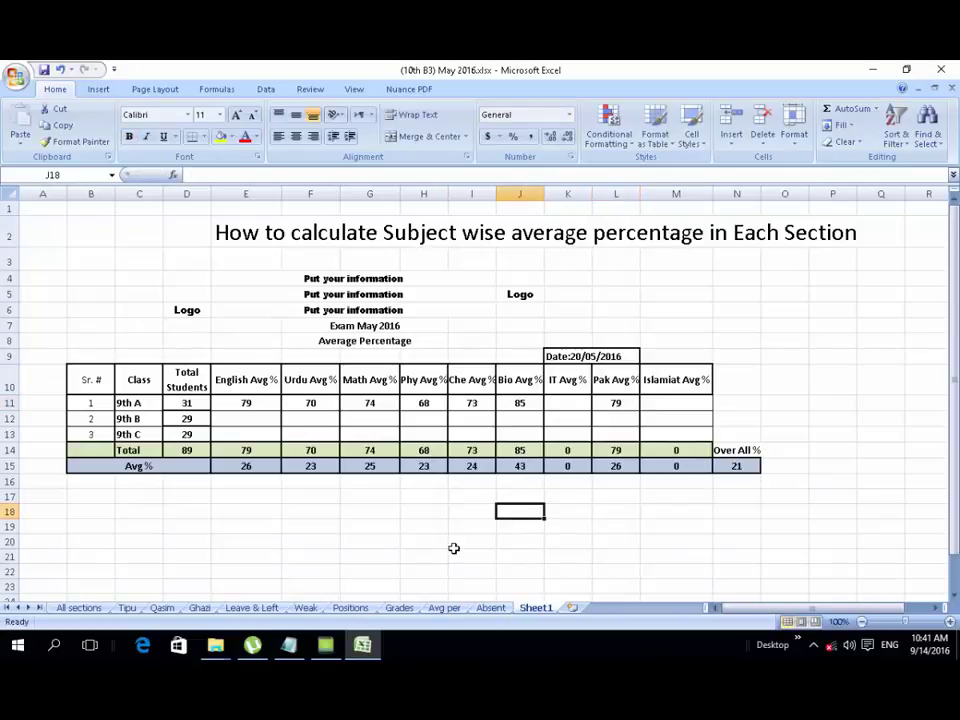
# Average the Tipu students' Islamiat percentages on All sections and record 94 as Islamiat Avg % for 9th A on Sheet1.
pyautogui.click(75, 608)
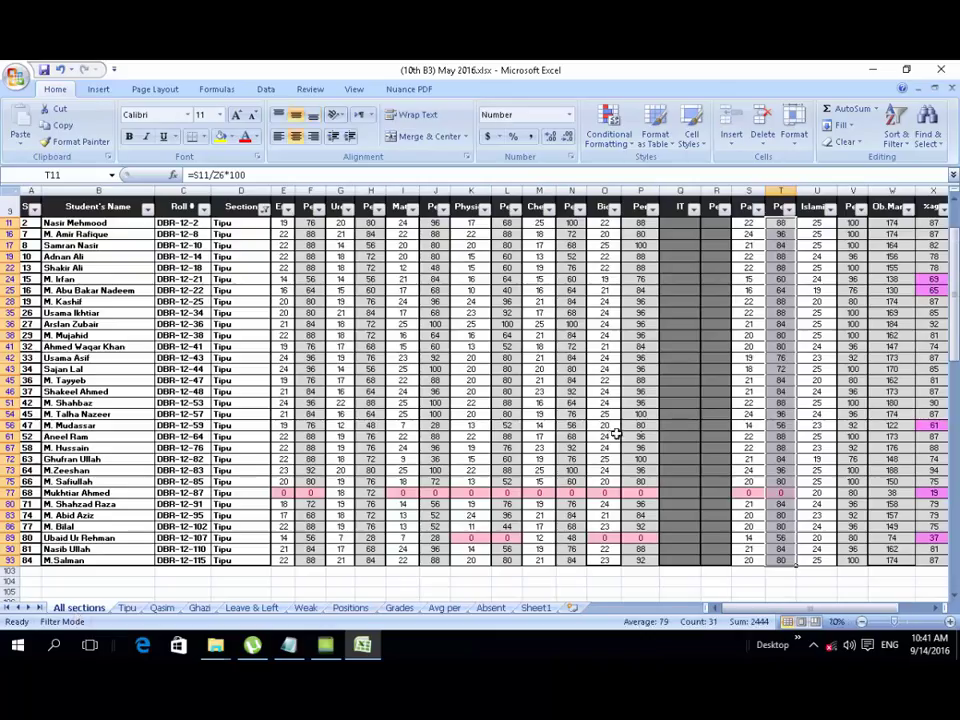
pyautogui.moveTo(852, 222); pyautogui.dragTo(845, 565)
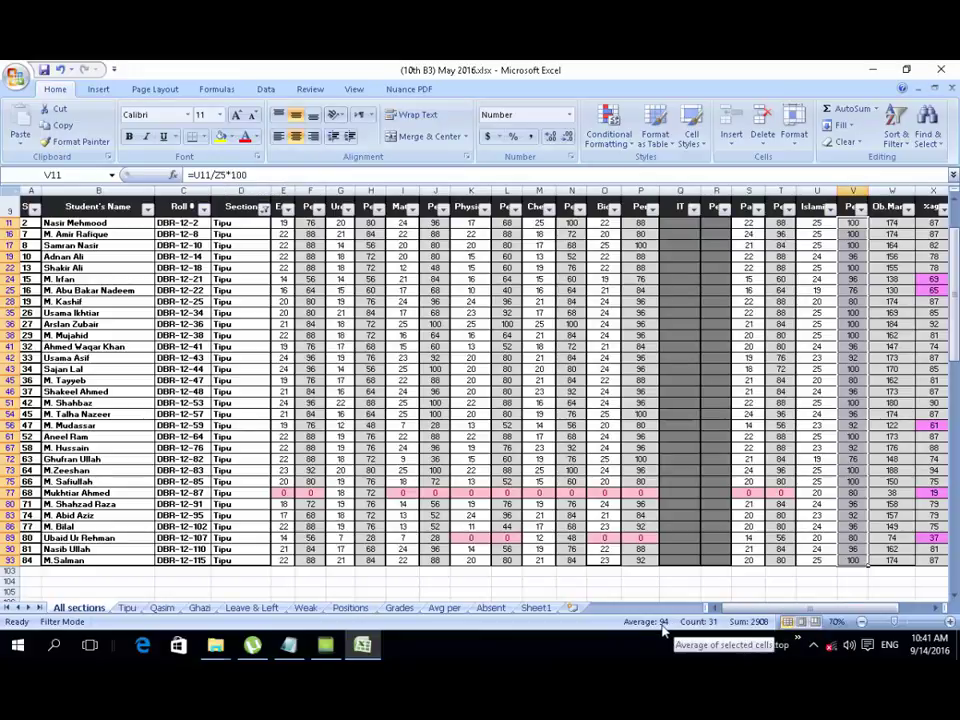
pyautogui.click(535, 607)
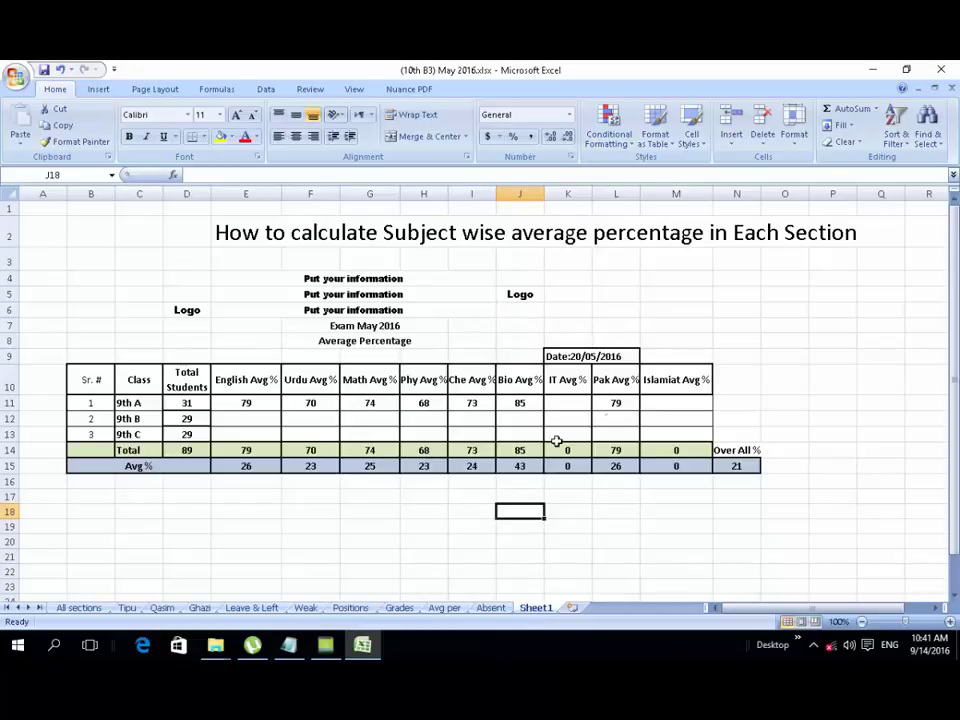
pyautogui.click(685, 402)
pyautogui.write('94')
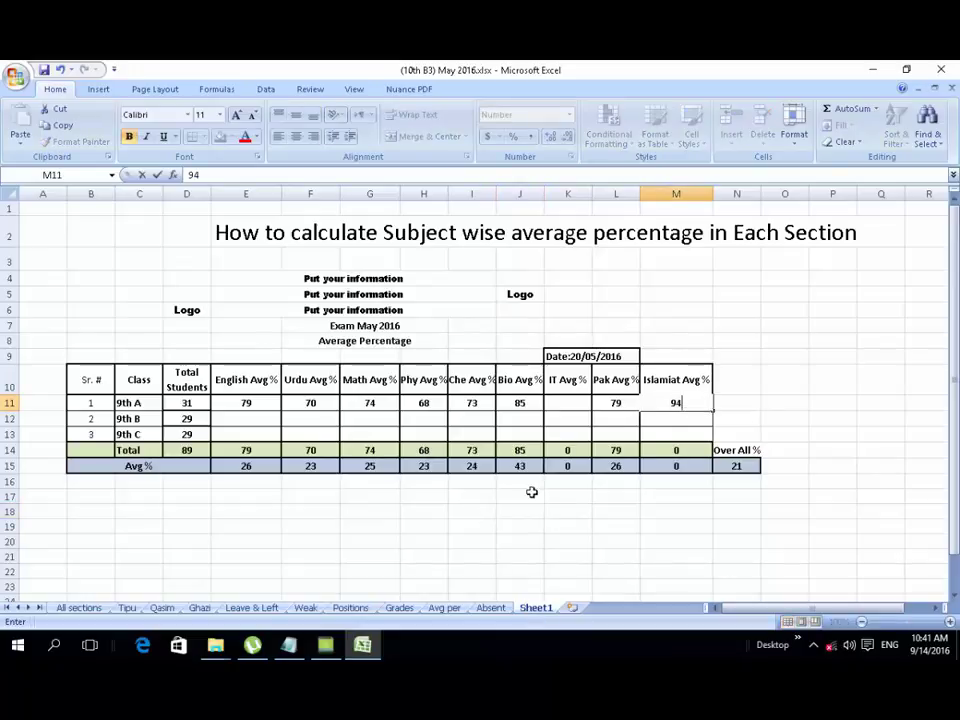
pyautogui.click(471, 541)
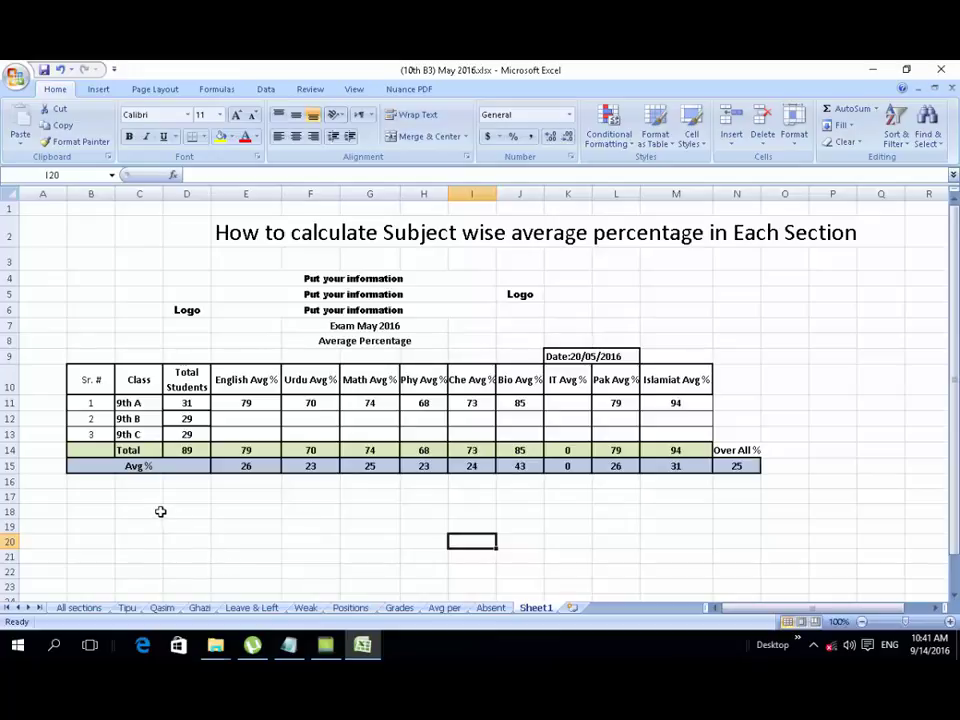
# Count the Tipu student names on All sections and compare with the 9th A Total Students figure on Sheet1.
pyautogui.click(78, 607)
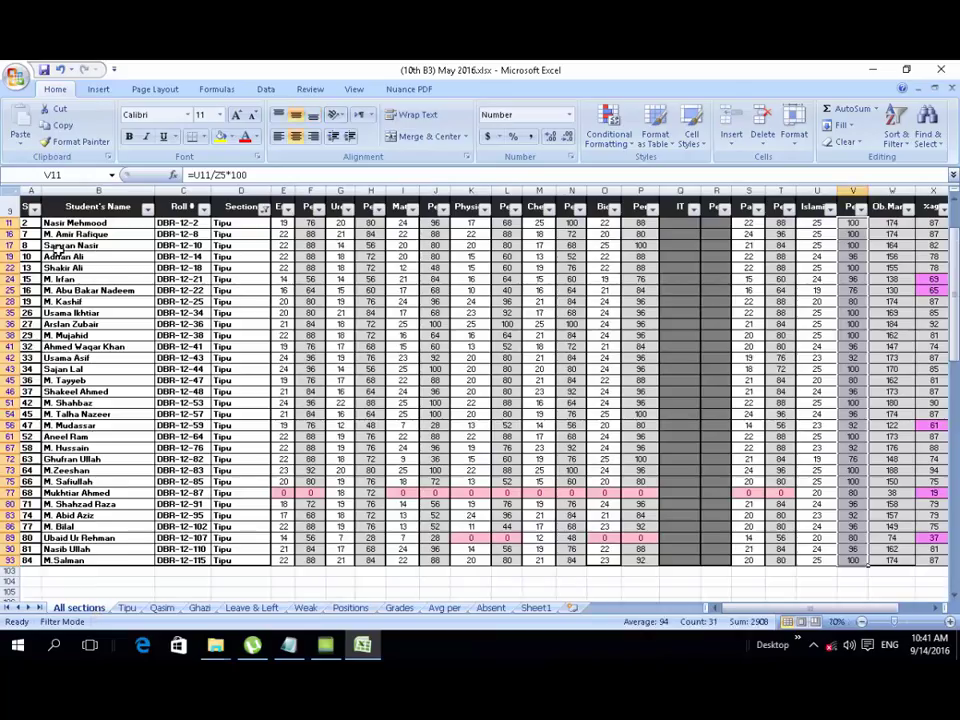
pyautogui.moveTo(95, 225); pyautogui.dragTo(129, 560)
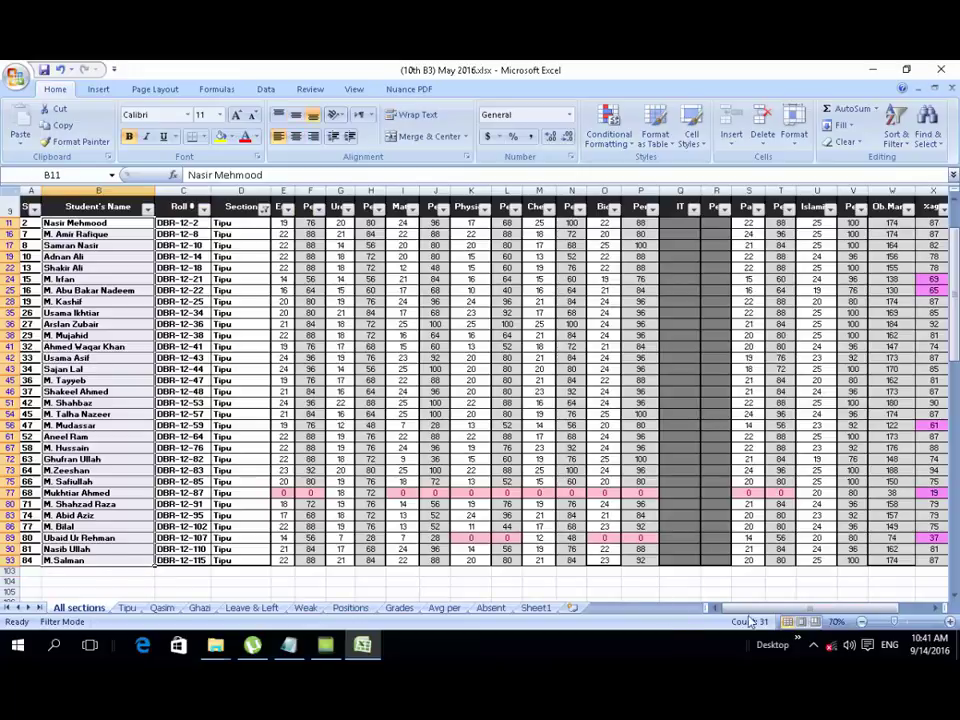
pyautogui.click(536, 609)
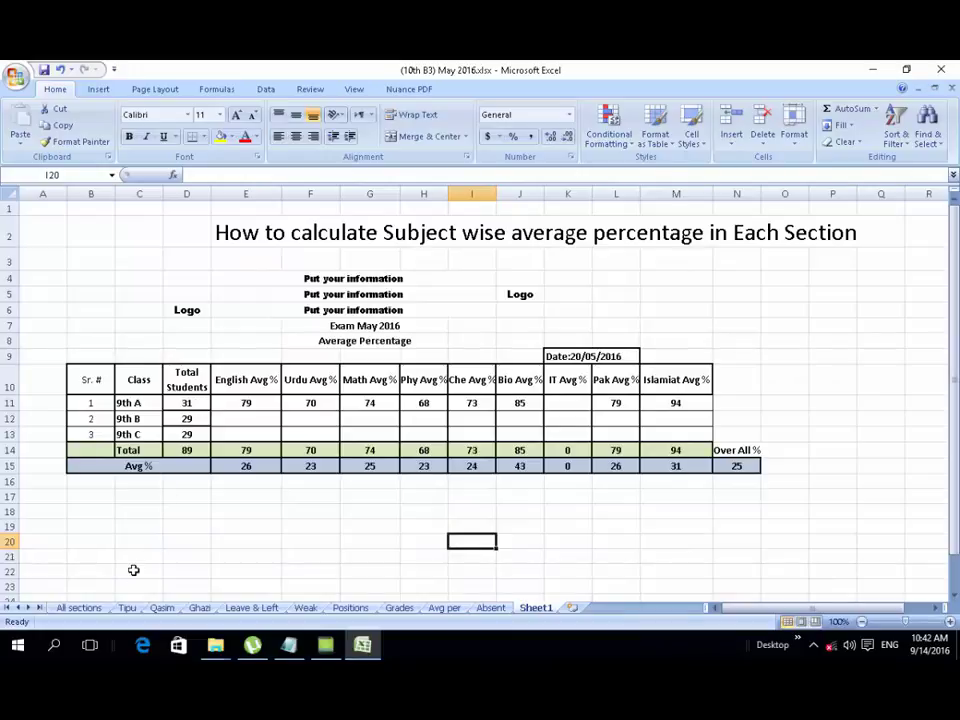
# Filter the Section column on All sections to show only Qasim instead of Tipu.
pyautogui.click(84, 609)
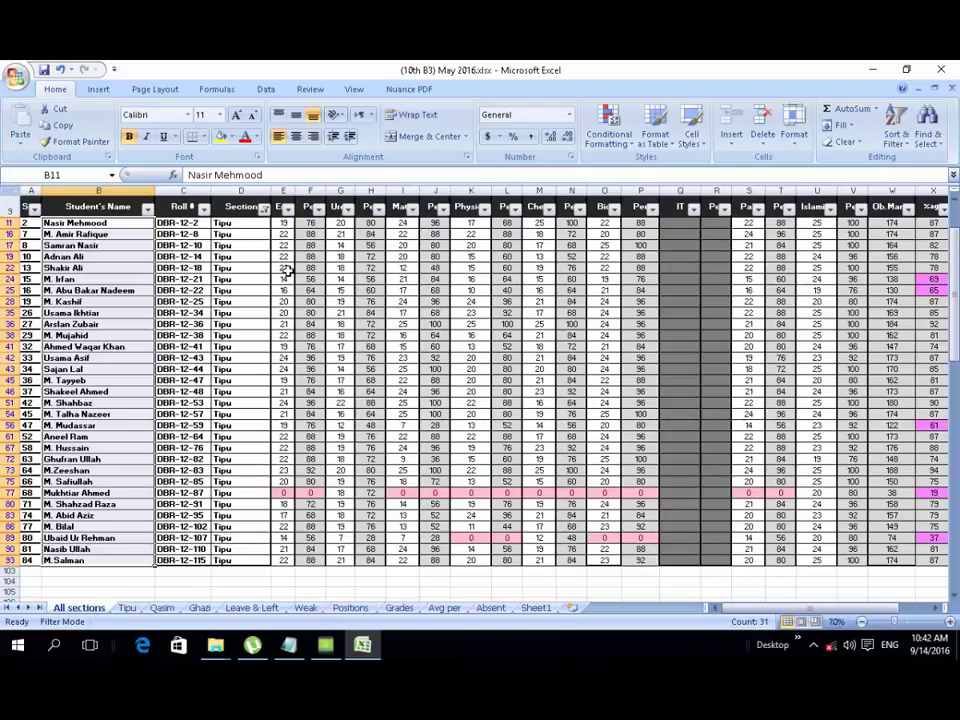
pyautogui.click(264, 208)
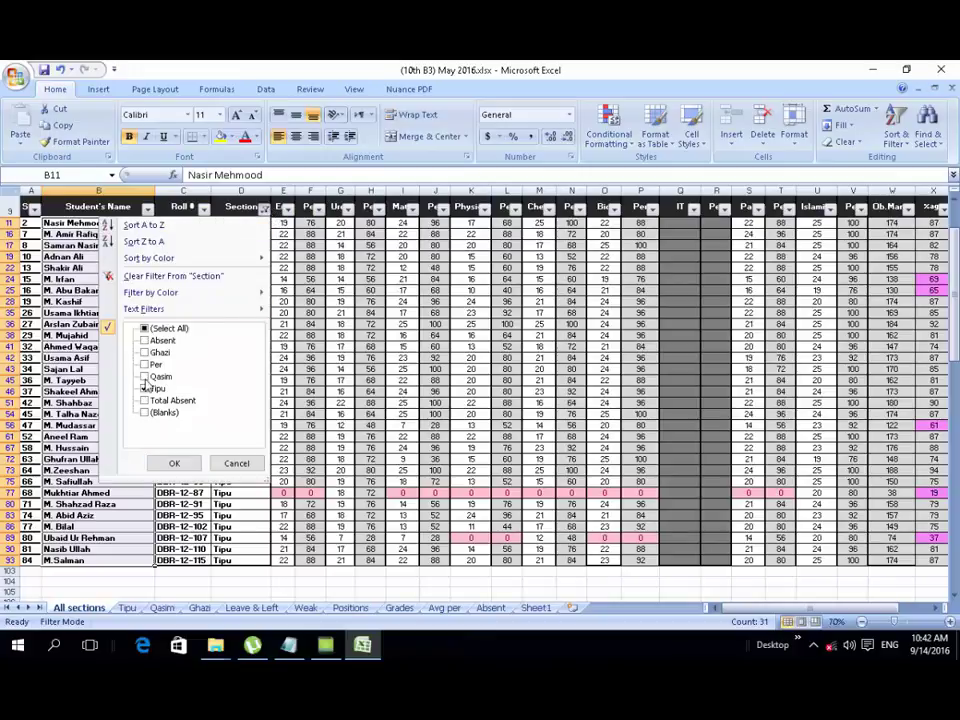
pyautogui.click(144, 376)
pyautogui.click(144, 388)
pyautogui.click(174, 463)
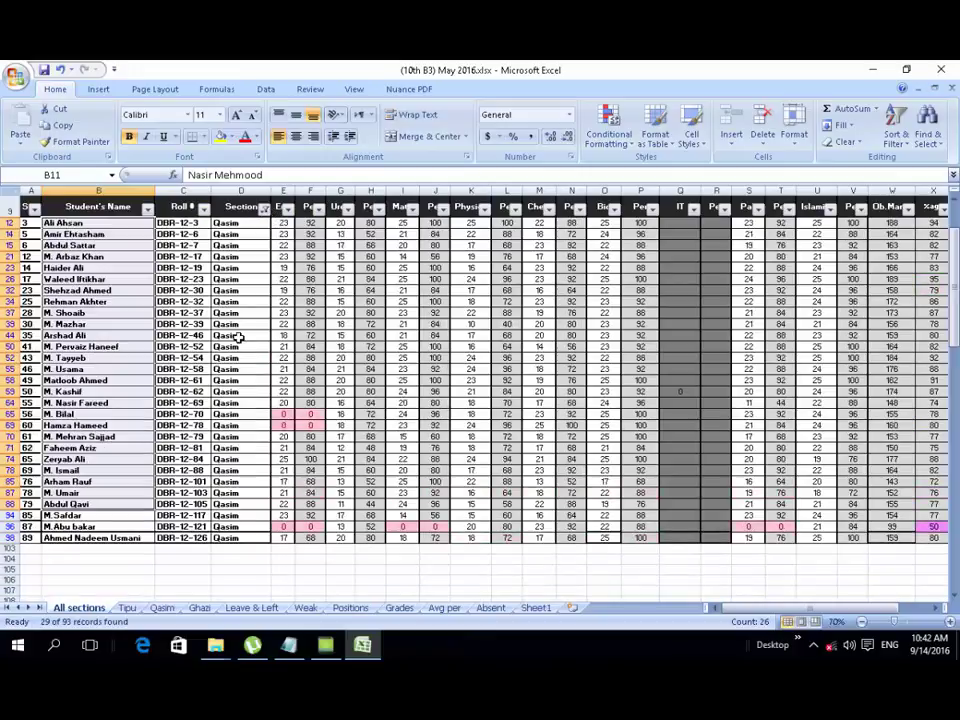
# Average the Qasim students' English percentages and enter 76 as English Avg % for 9th B on Sheet1.
pyautogui.moveTo(310, 222); pyautogui.dragTo(322, 537)
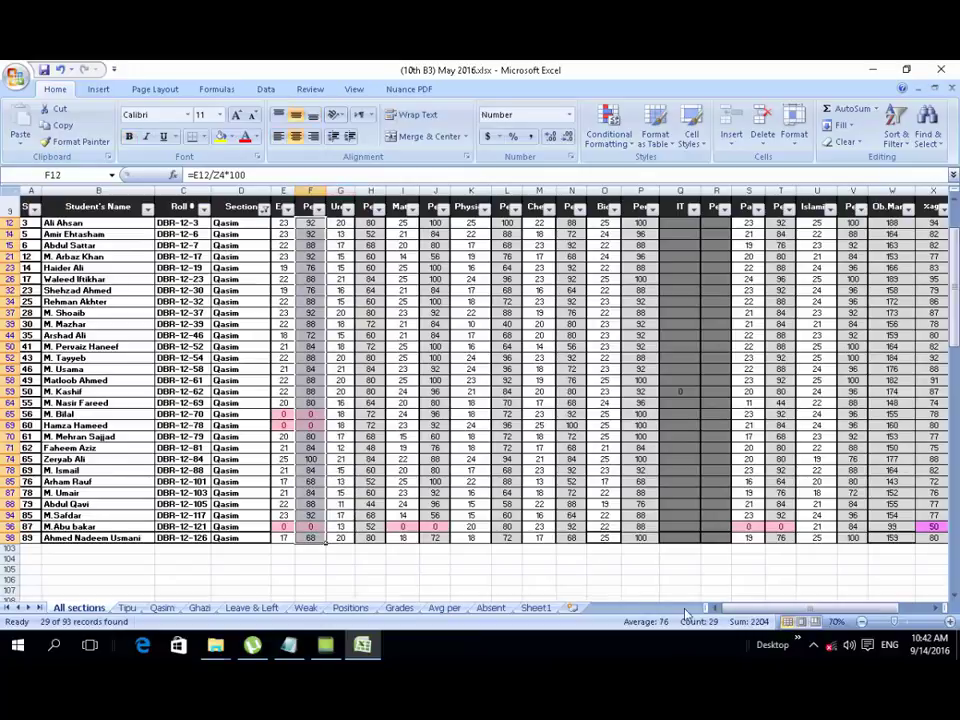
pyautogui.click(535, 608)
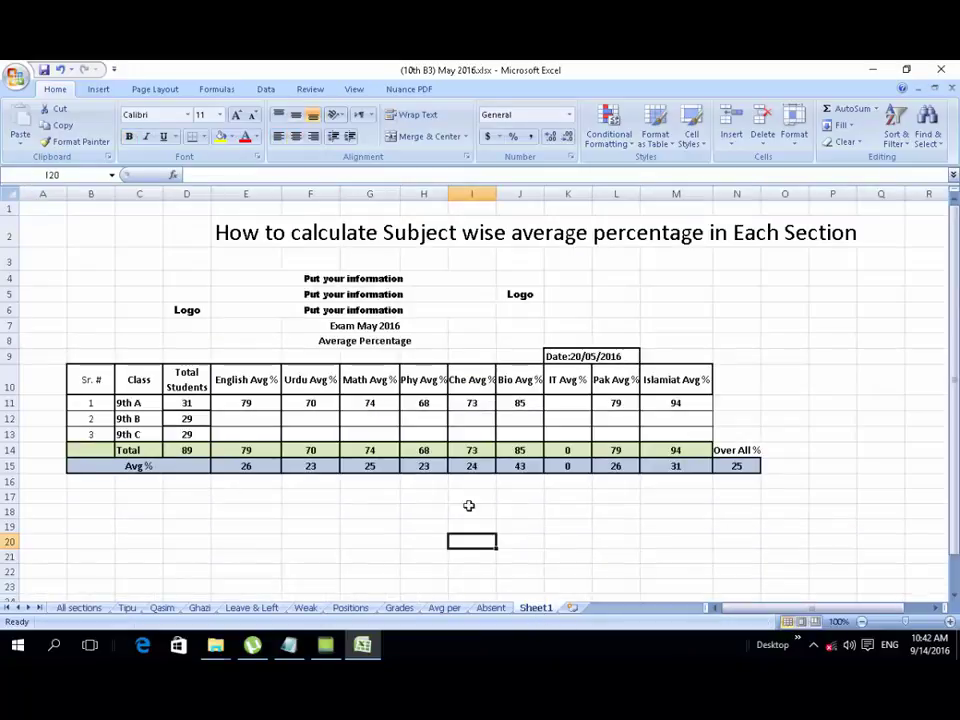
pyautogui.click(240, 420)
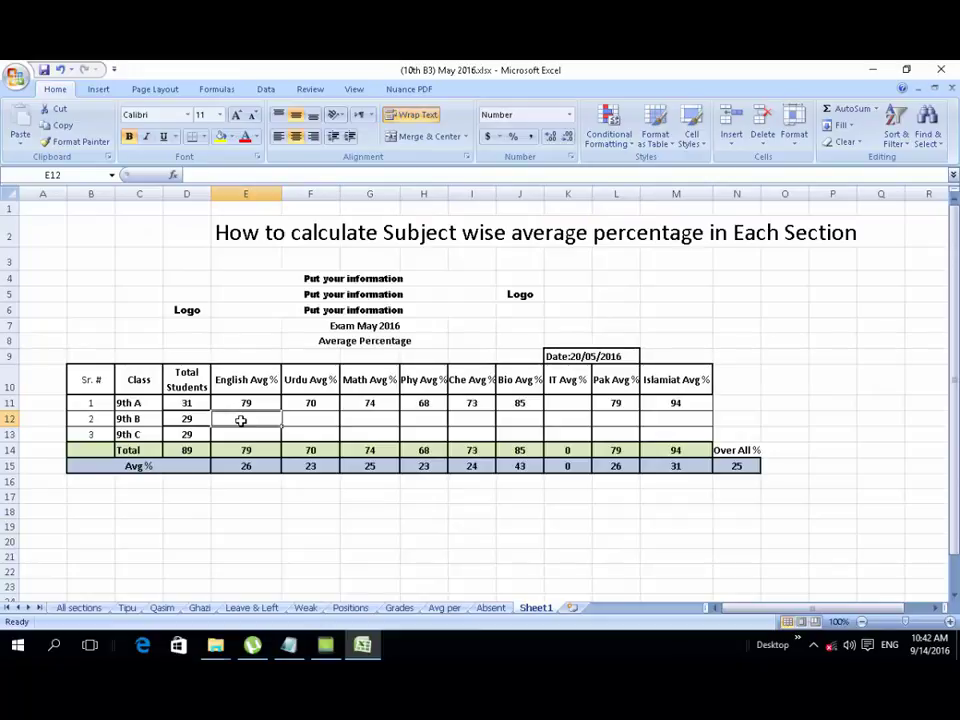
pyautogui.write('76')
pyautogui.click(263, 520)
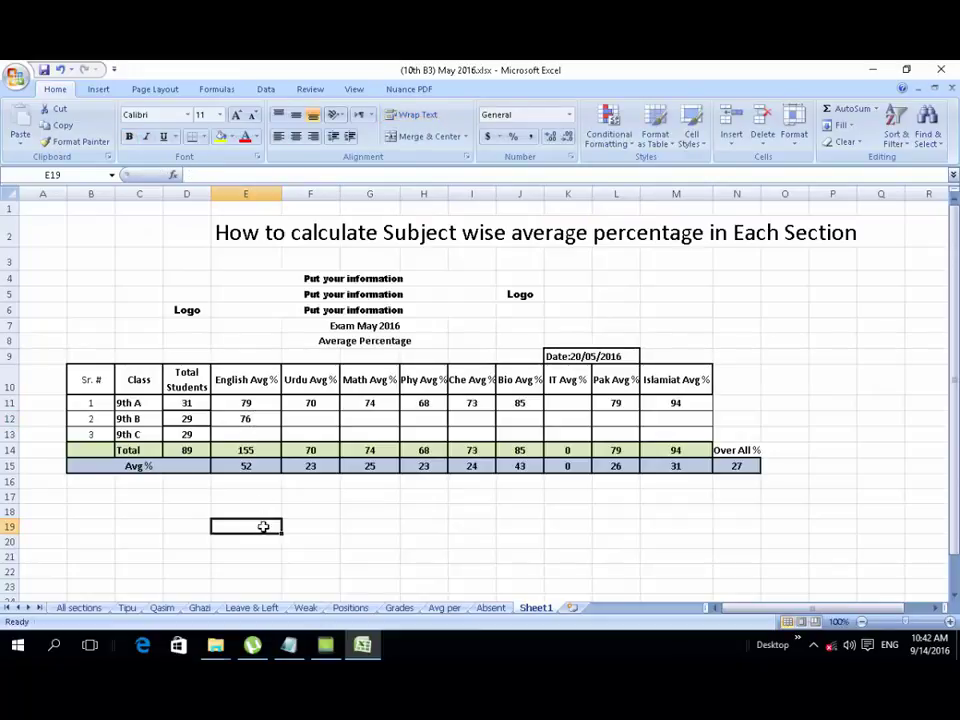
# Average the Qasim students' Urdu percentages on All sections and enter 68 as Urdu Avg % for 9th B on Sheet1.
pyautogui.click(80, 607)
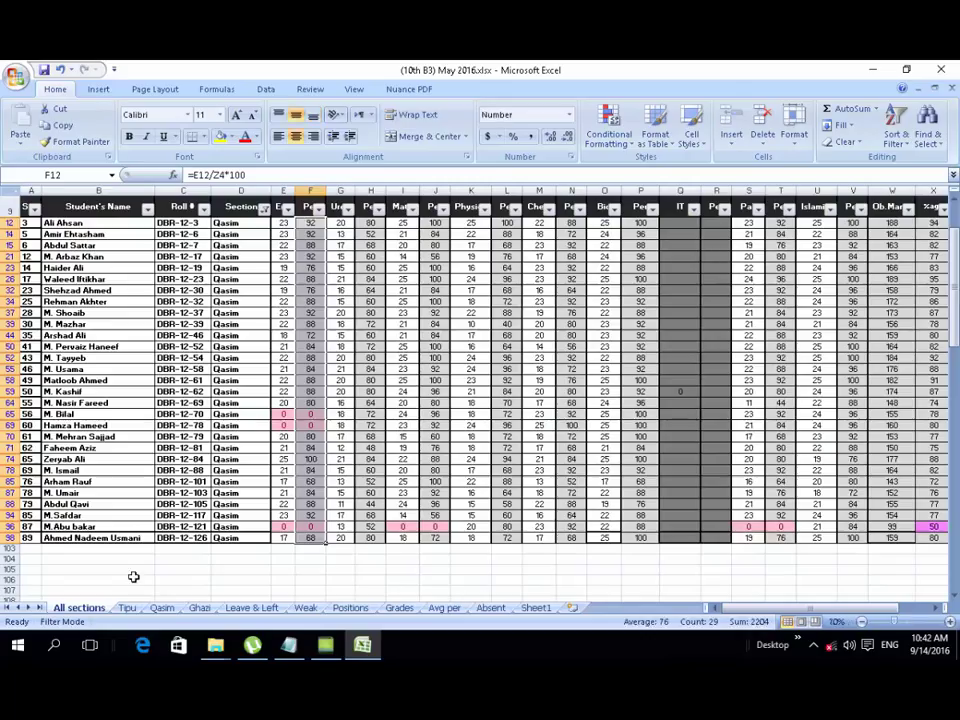
pyautogui.click(401, 223)
pyautogui.moveTo(360, 222); pyautogui.dragTo(370, 532)
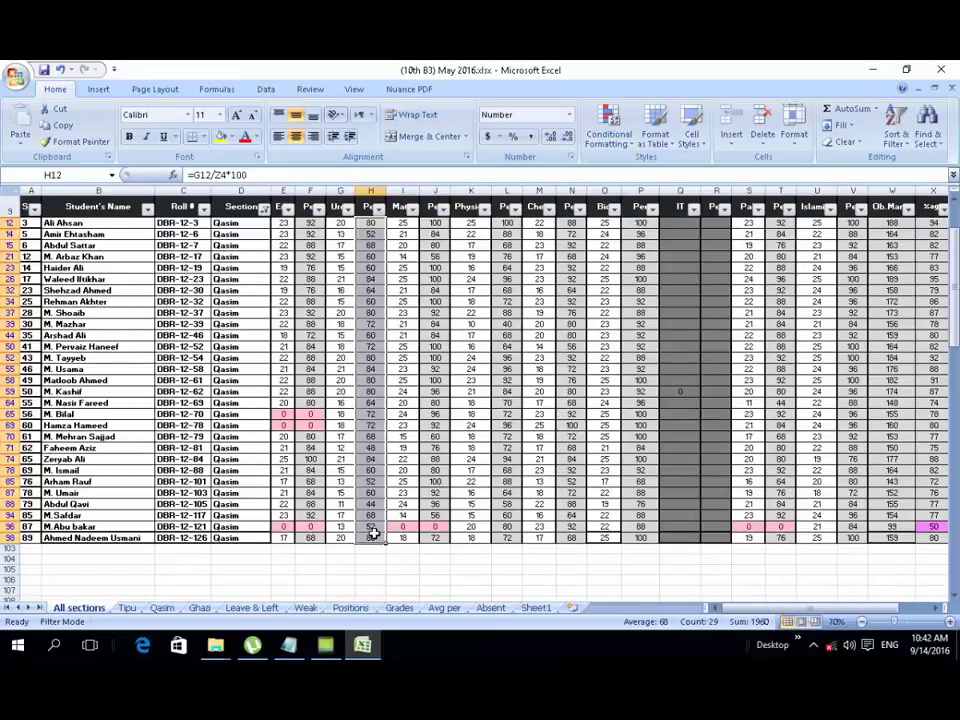
pyautogui.click(535, 607)
pyautogui.click(303, 419)
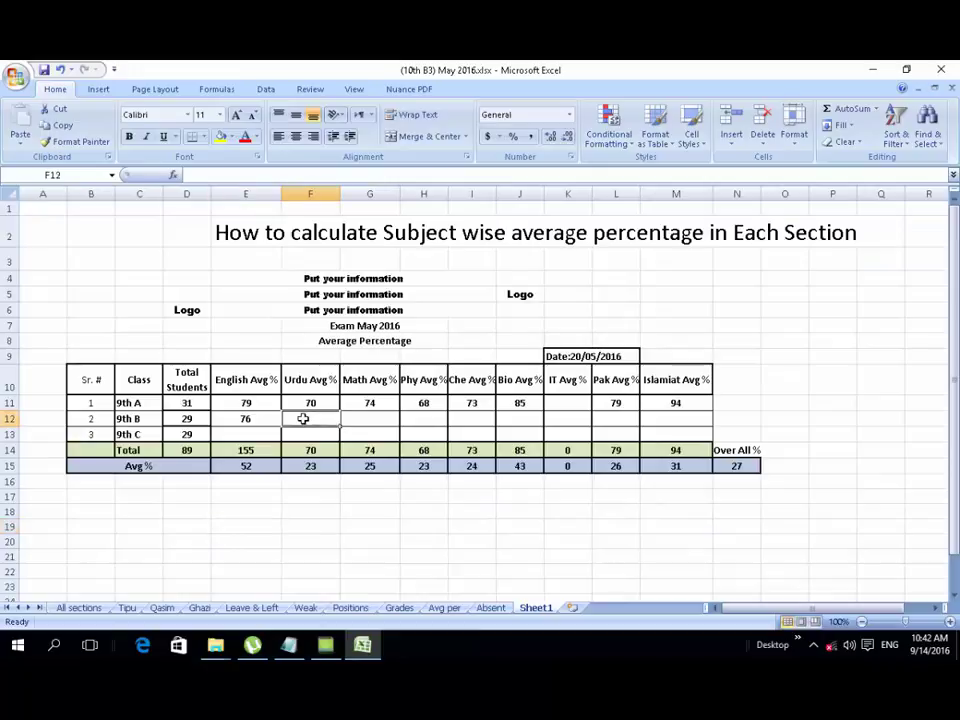
pyautogui.write('68')
pyautogui.click(244, 510)
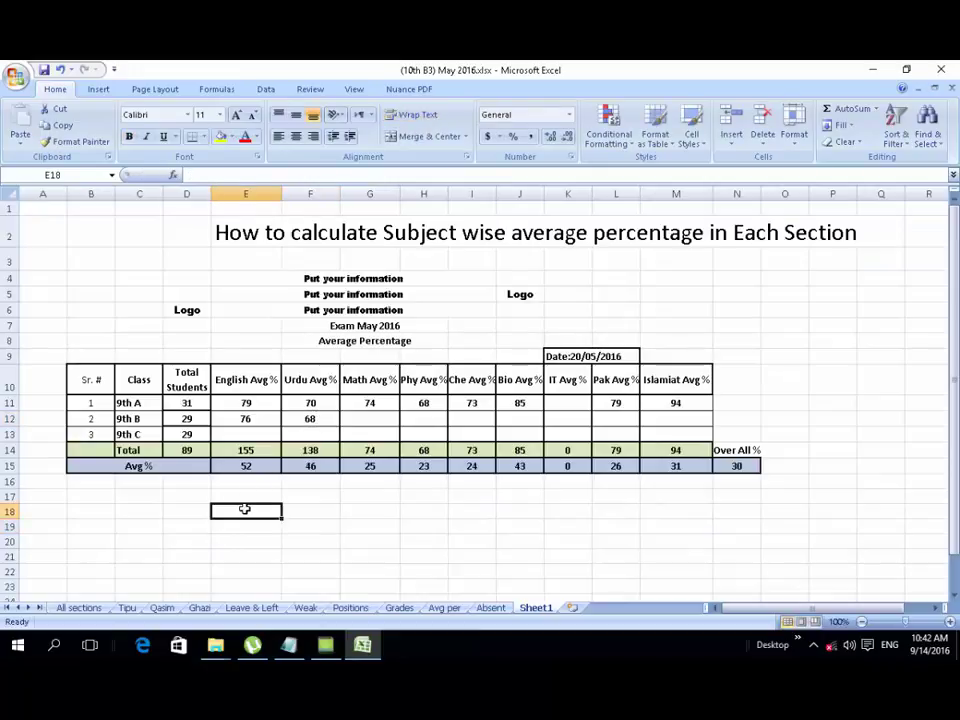
# Average the Qasim students' Math percentages on All sections and enter 84 as Math Avg % for 9th B on Sheet1.
pyautogui.click(86, 608)
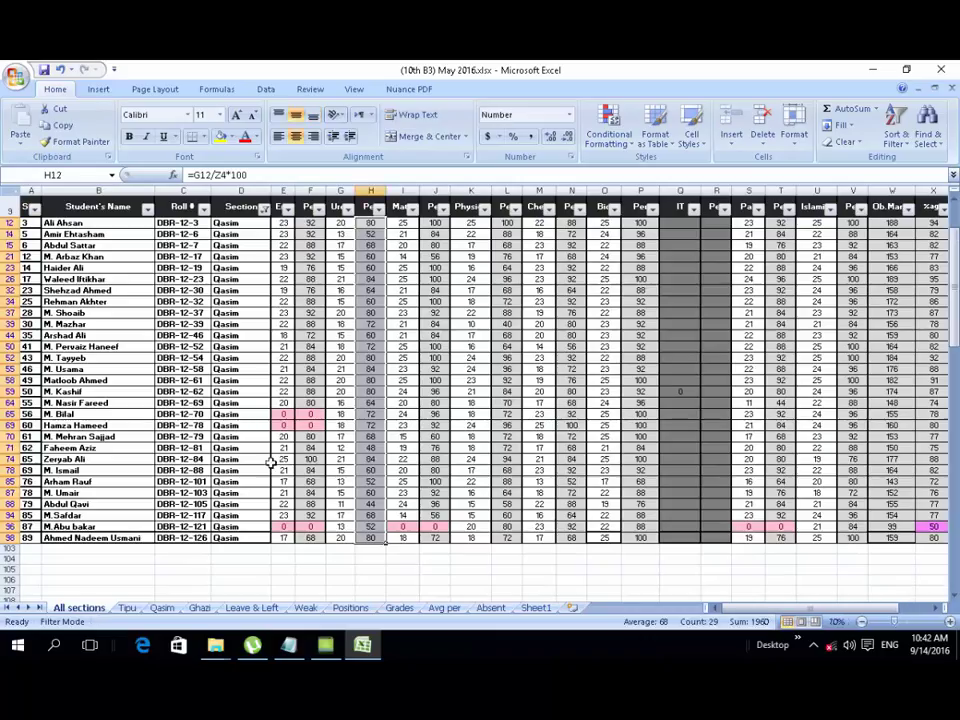
pyautogui.moveTo(435, 222); pyautogui.dragTo(432, 537)
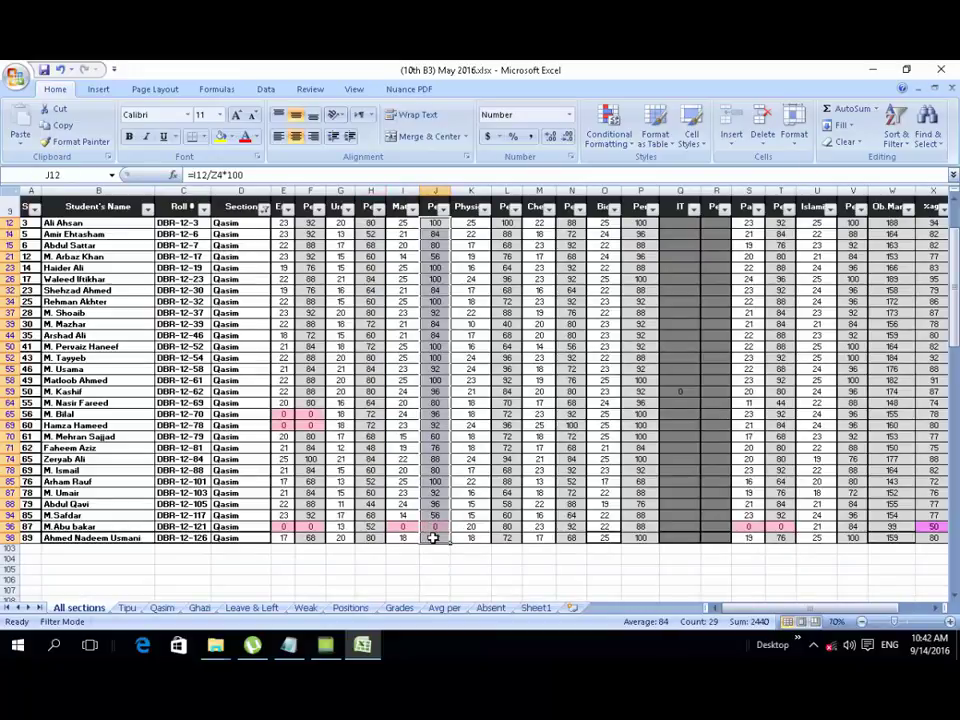
pyautogui.click(535, 608)
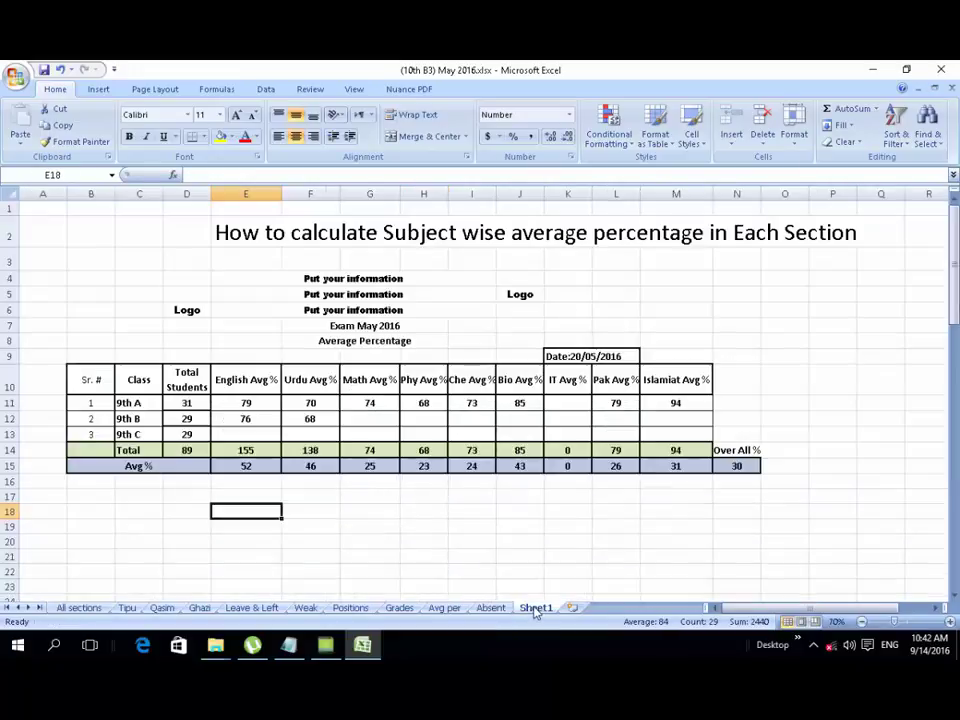
pyautogui.click(369, 419)
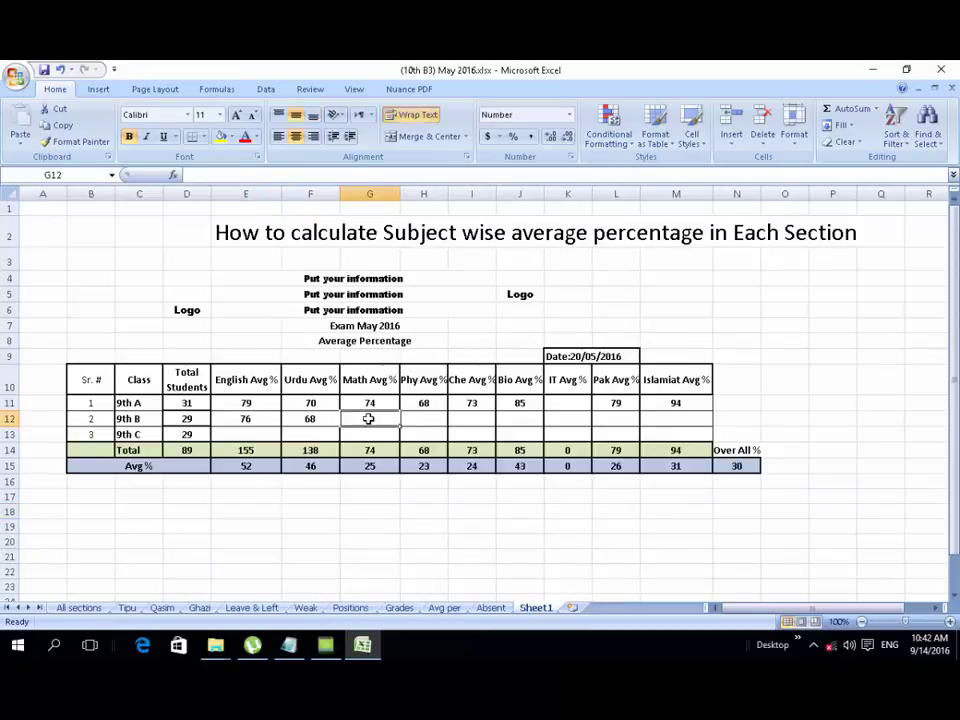
pyautogui.write('84')
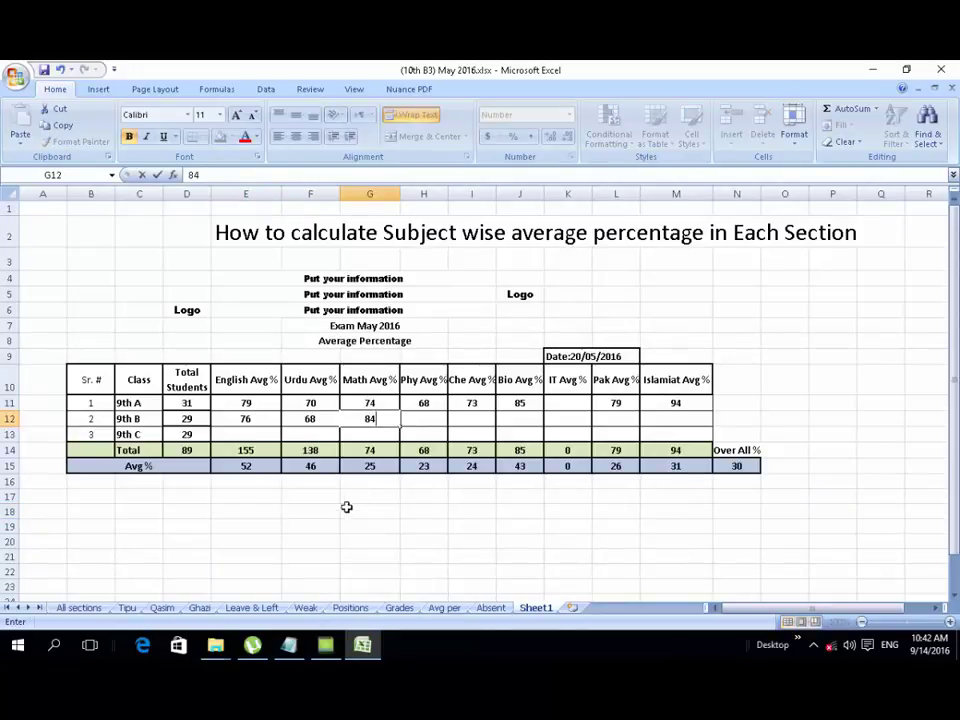
pyautogui.click(350, 511)
# Average the Qasim students' Physics percentages on All sections and enter 77 as Phy Avg % for 9th B on Sheet1.
pyautogui.click(82, 608)
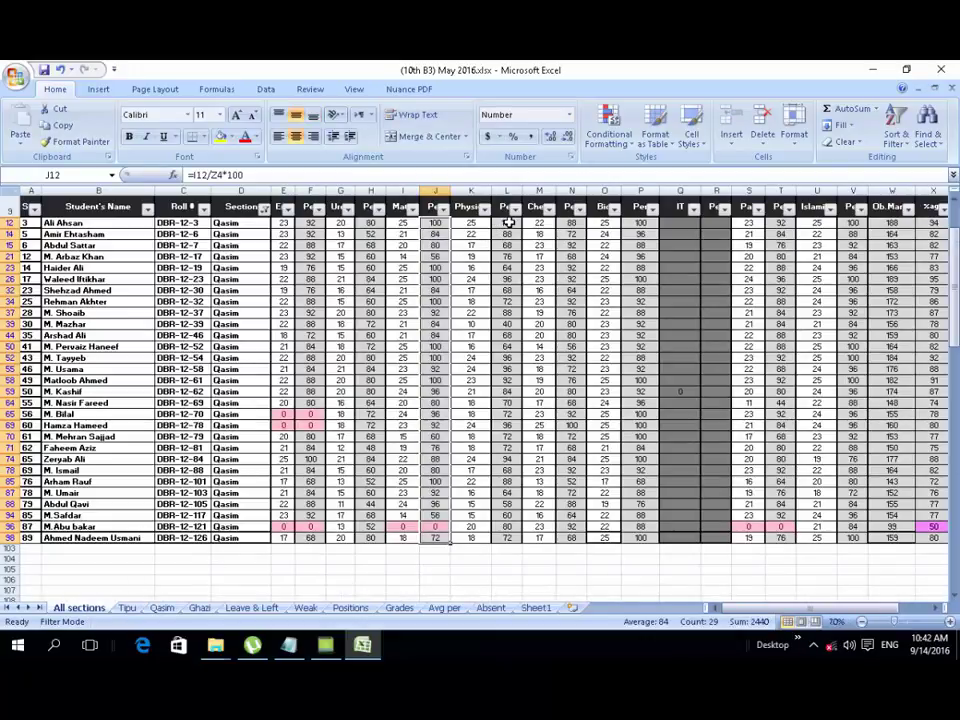
pyautogui.moveTo(507, 222); pyautogui.dragTo(510, 533)
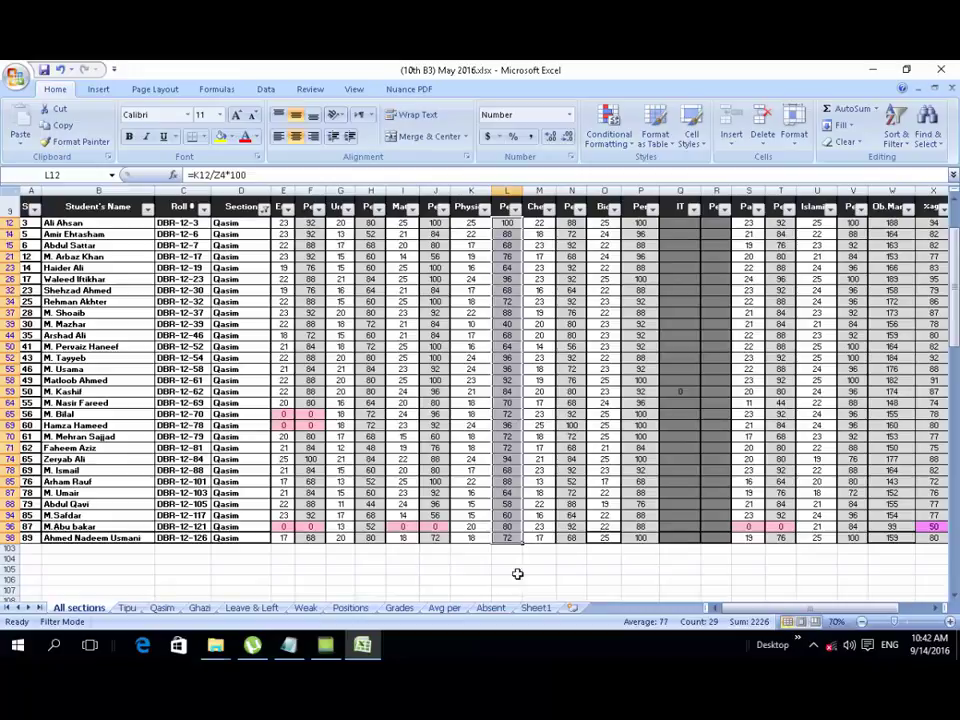
pyautogui.click(531, 606)
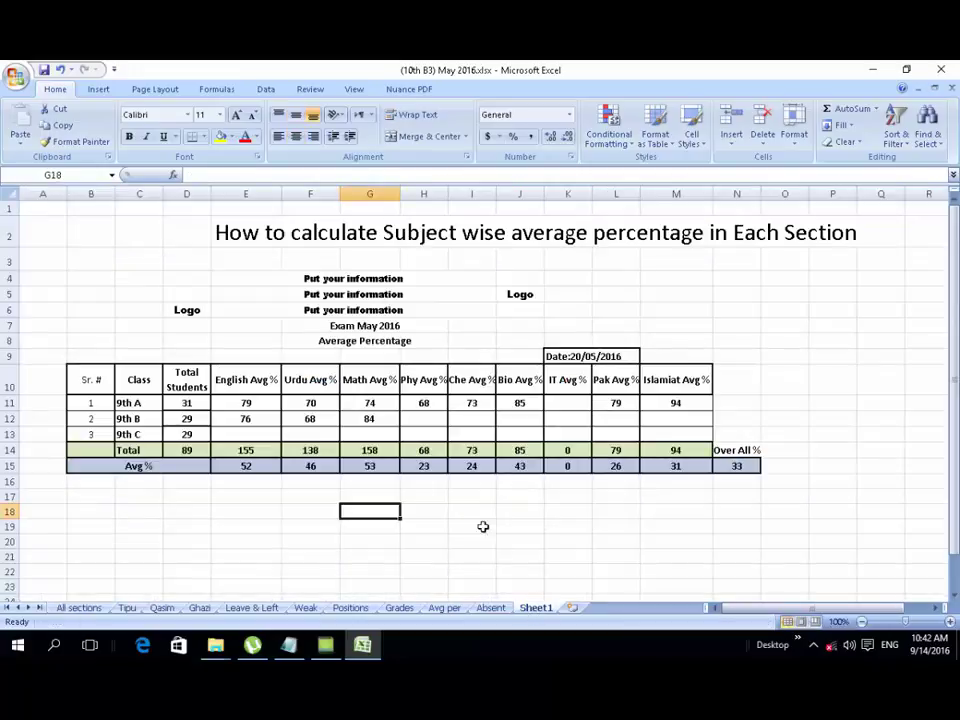
pyautogui.click(430, 424)
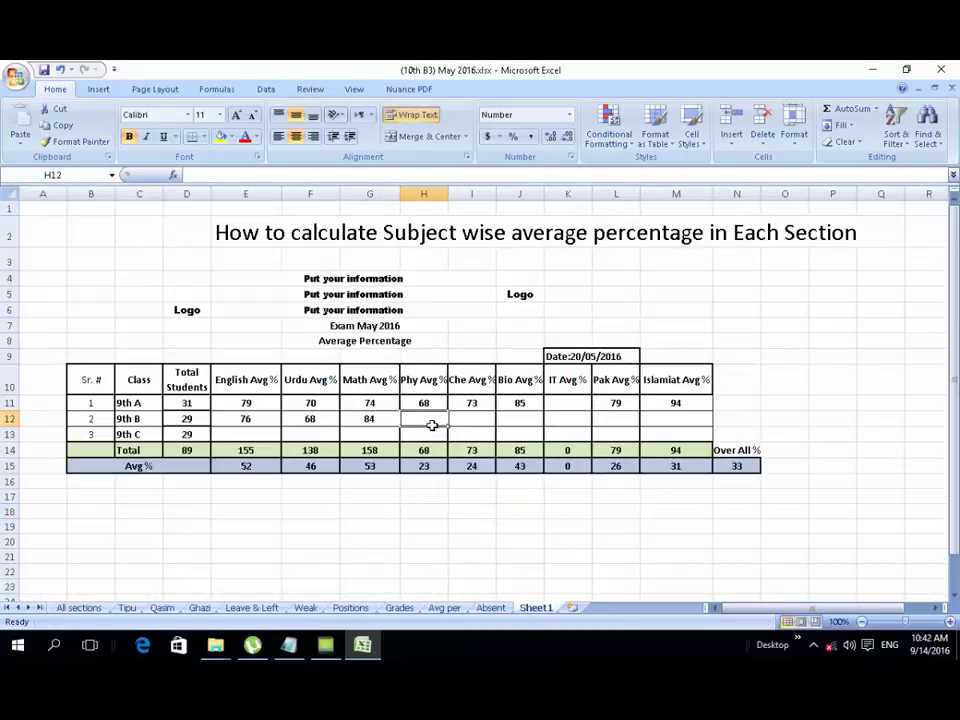
pyautogui.write('77')
pyautogui.click(370, 540)
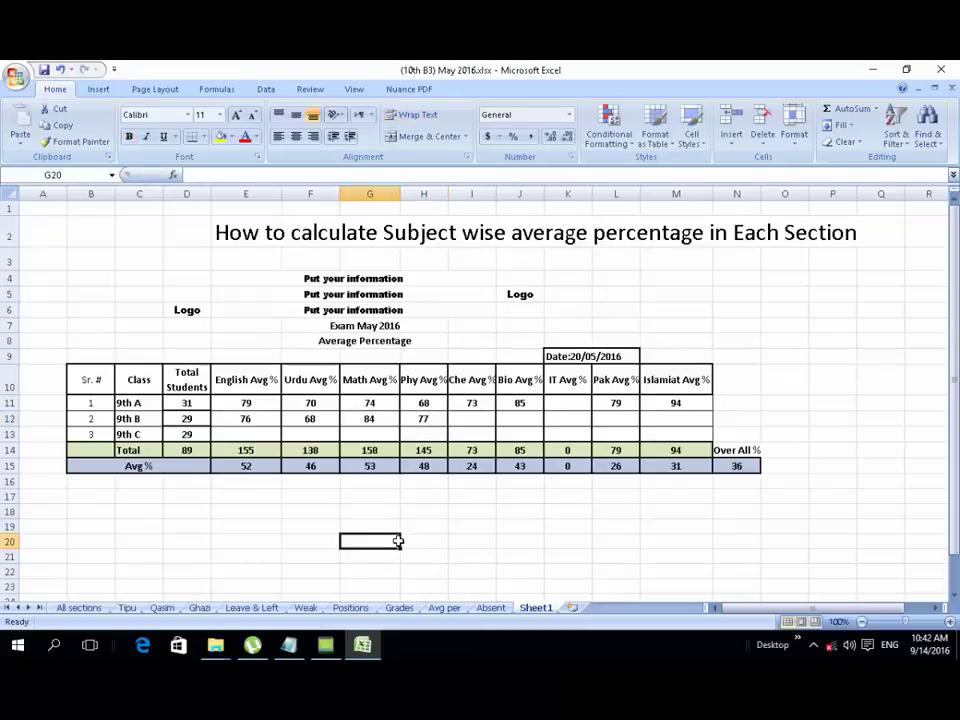
# Average the Qasim students' Chemistry percentages on All sections and enter 79 as Che Avg % for 9th B on Sheet1.
pyautogui.click(80, 607)
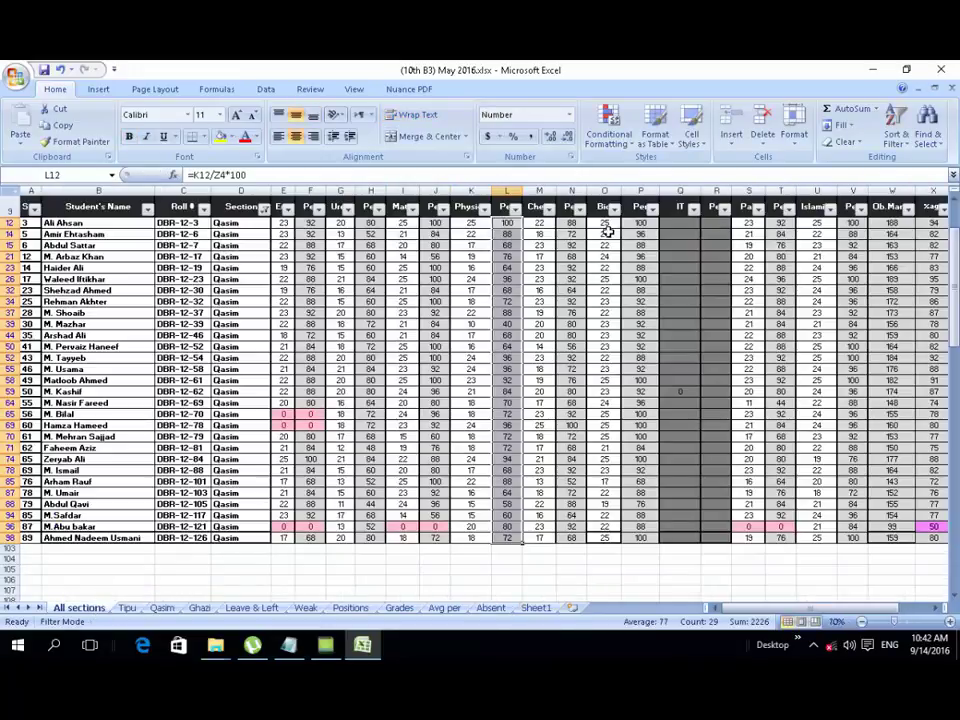
pyautogui.moveTo(571, 222); pyautogui.dragTo(587, 536)
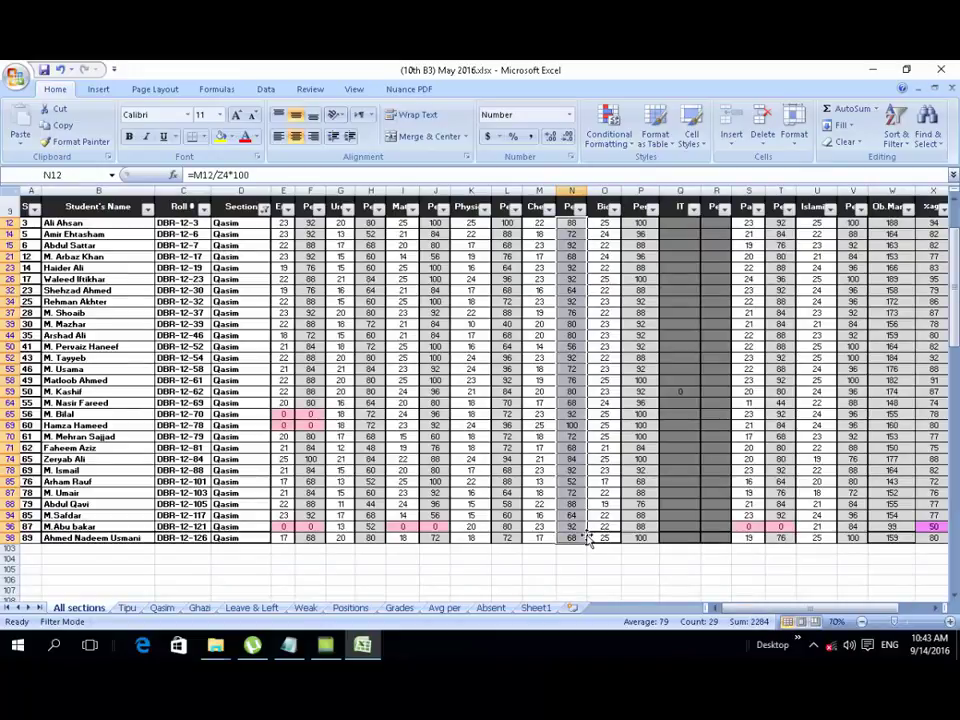
pyautogui.click(536, 608)
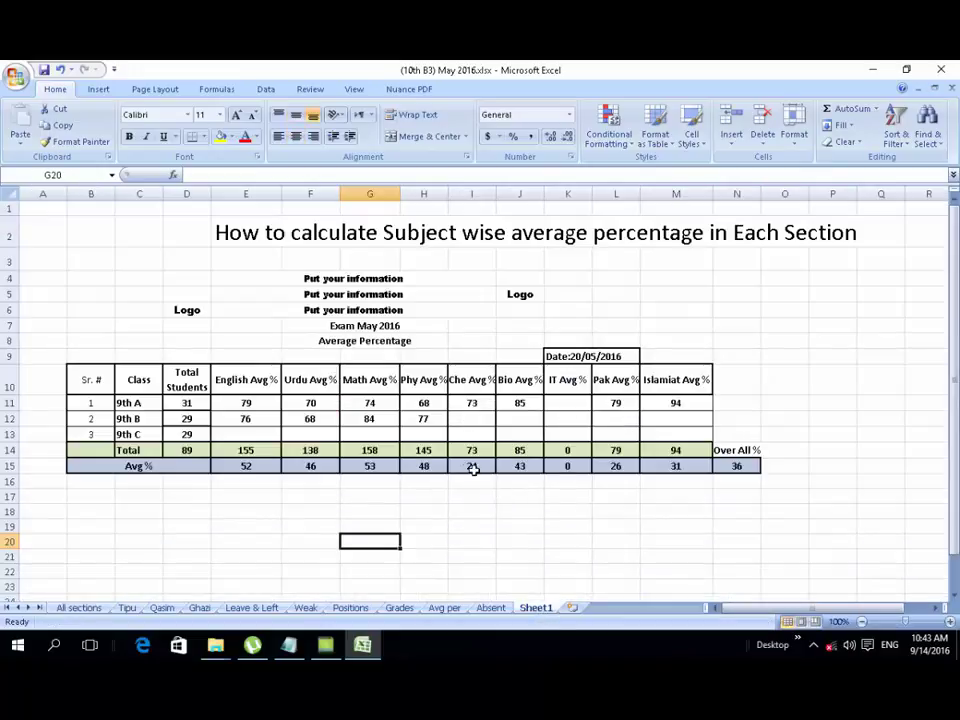
pyautogui.click(471, 418)
pyautogui.write('79')
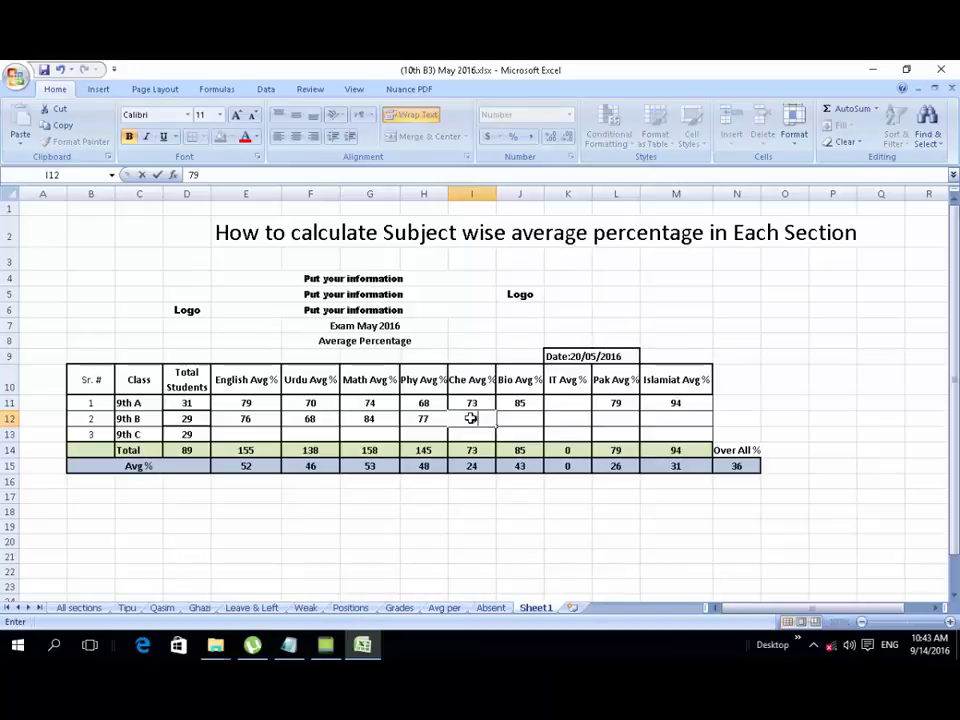
pyautogui.click(437, 497)
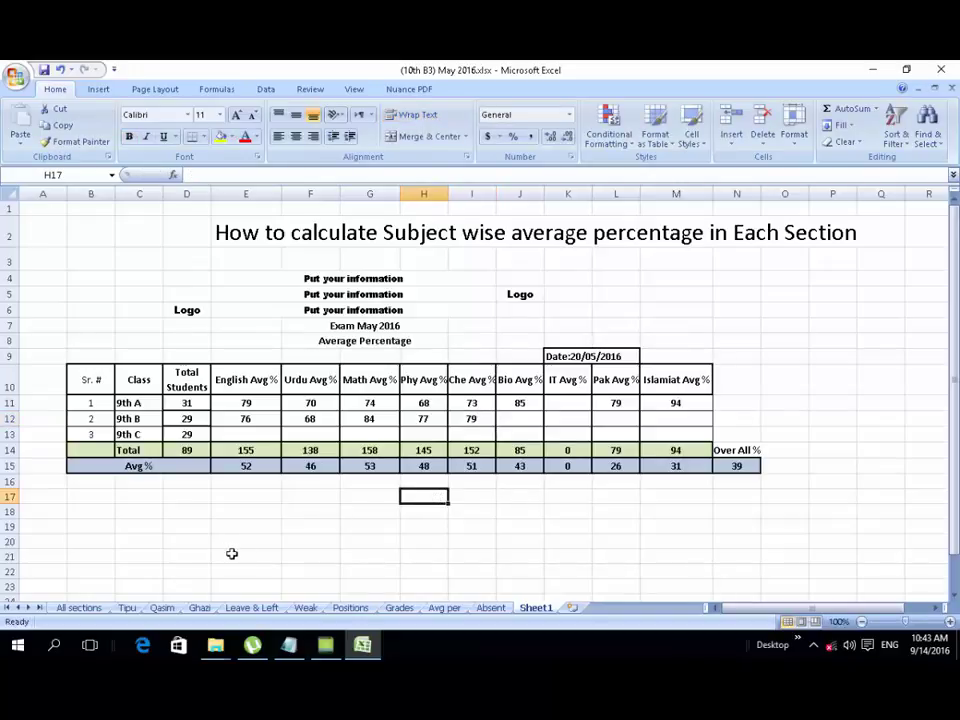
# Average the Qasim students' Biology percentages on All sections and enter 92 as Bio Avg % for 9th B on Sheet1.
pyautogui.click(76, 608)
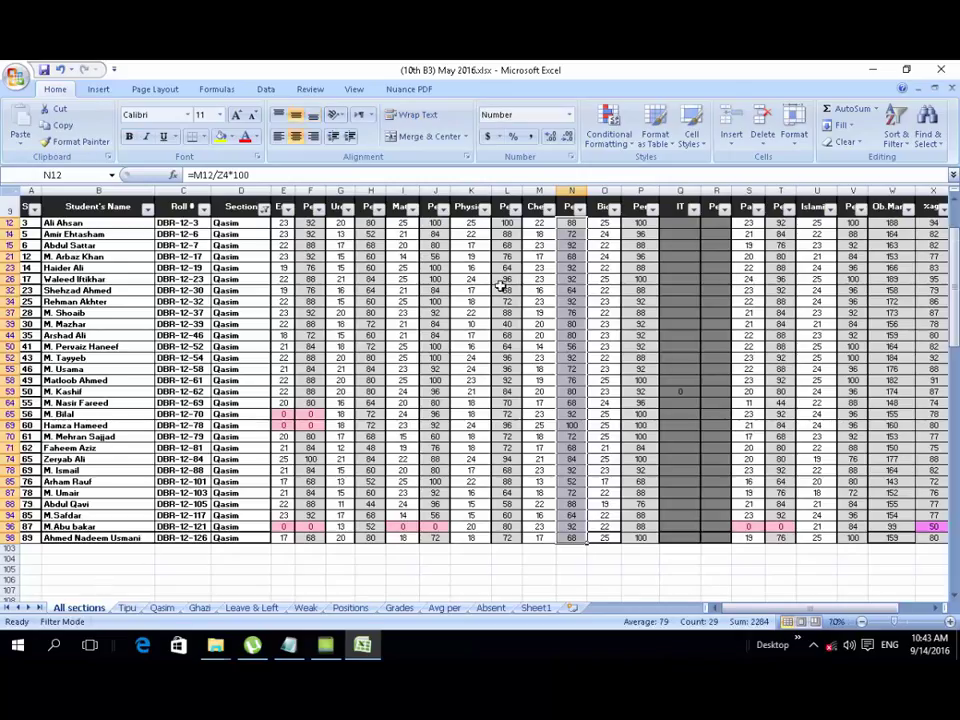
pyautogui.moveTo(638, 222); pyautogui.dragTo(641, 538)
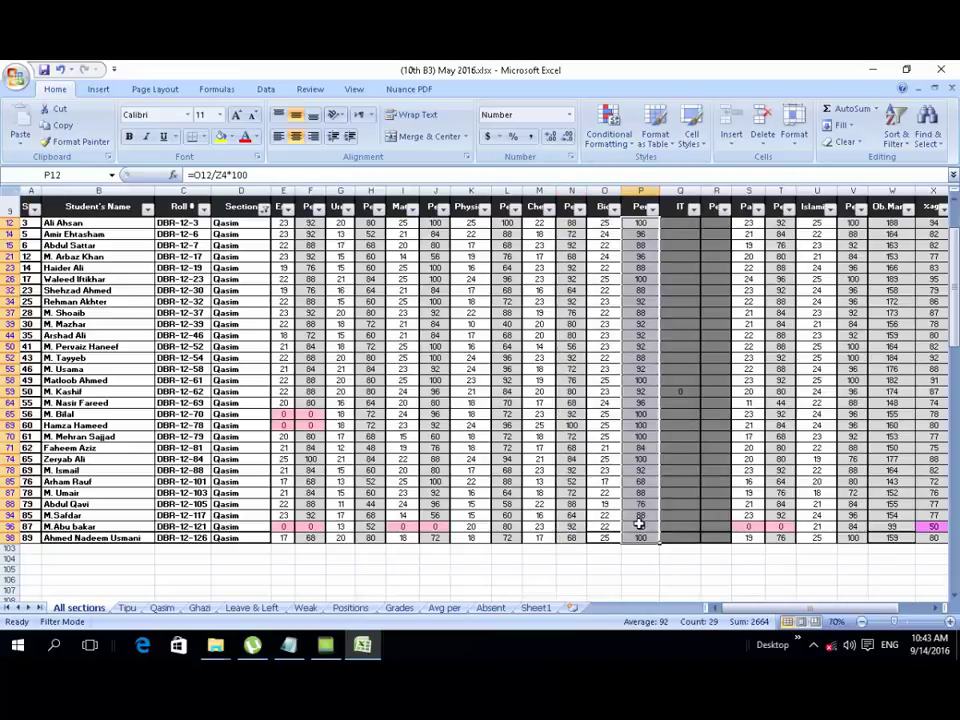
pyautogui.click(535, 608)
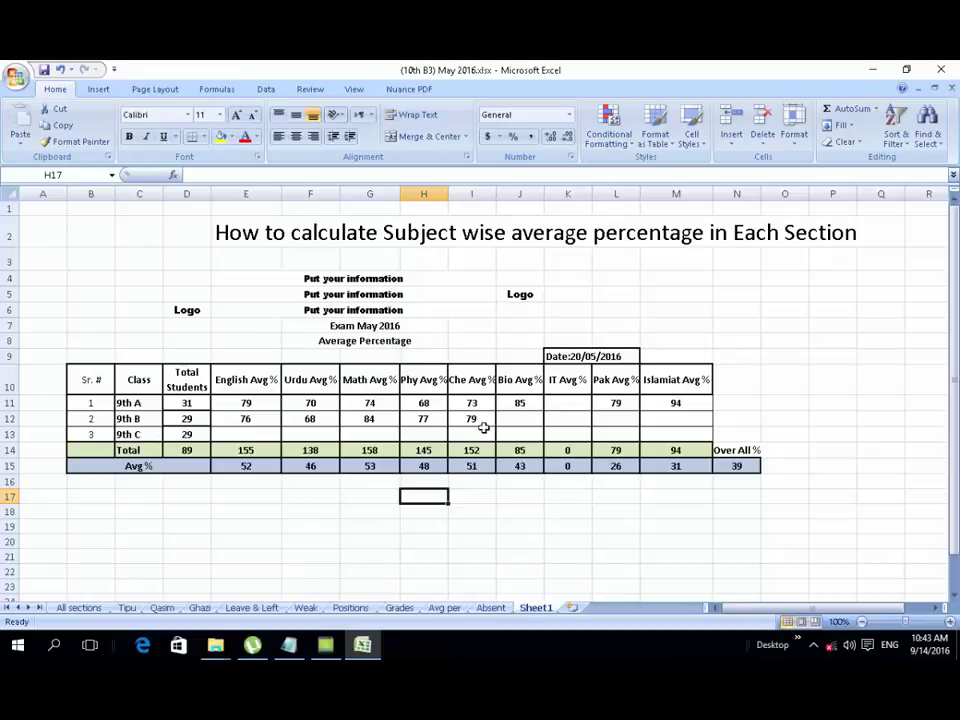
pyautogui.click(518, 418)
pyautogui.write('9')
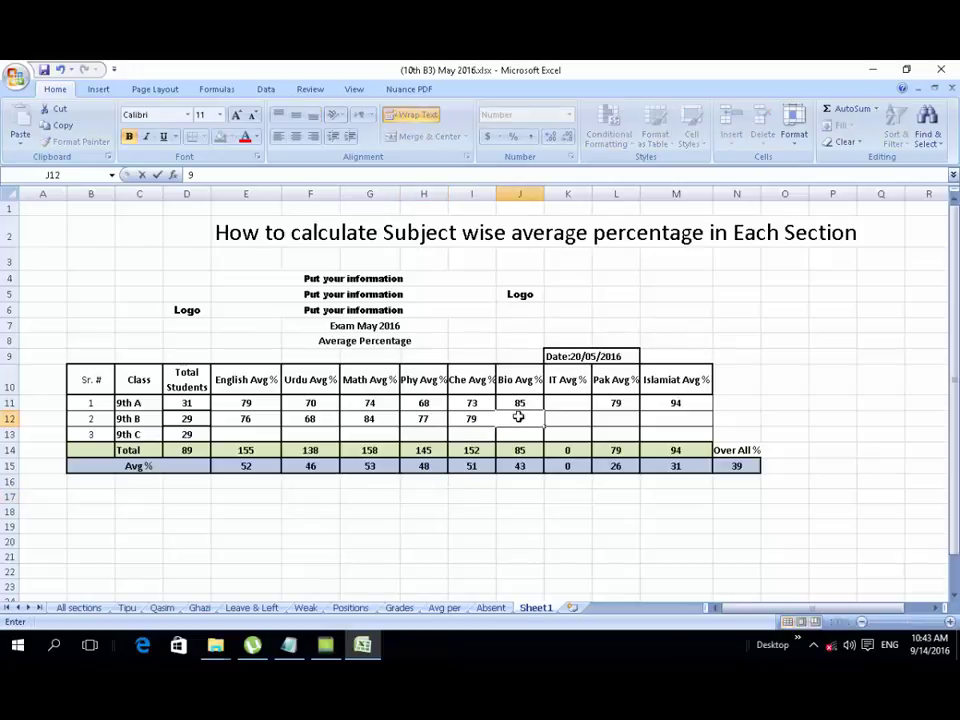
pyautogui.write('2')
pyautogui.click(464, 520)
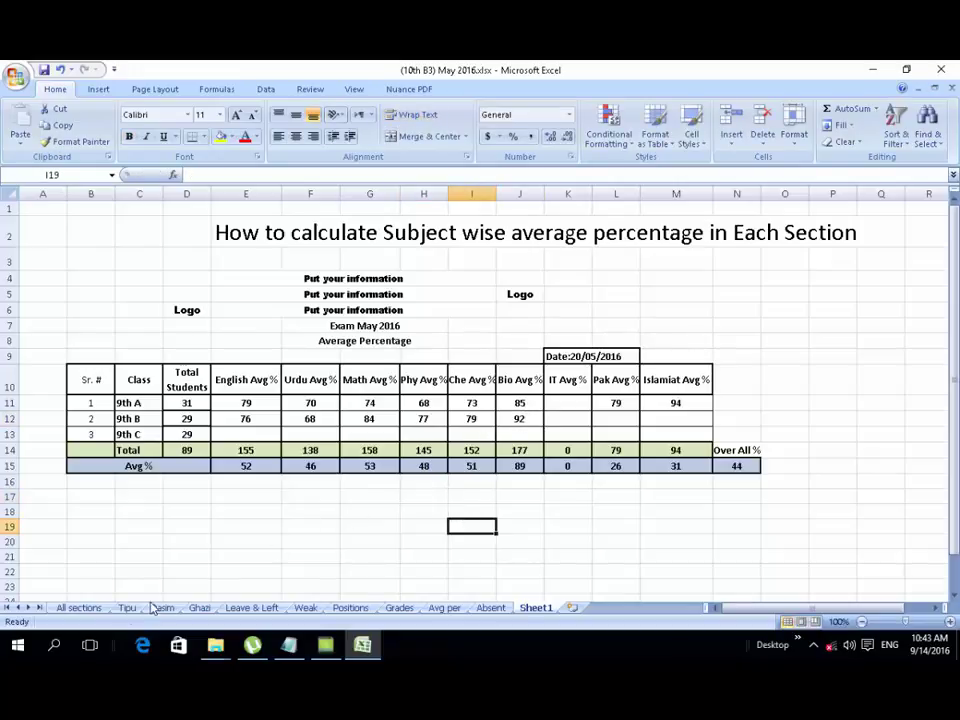
# Average the Qasim students' Pak percentages on All sections and enter 80 as Pak Avg % for 9th B on Sheet1.
pyautogui.click(92, 609)
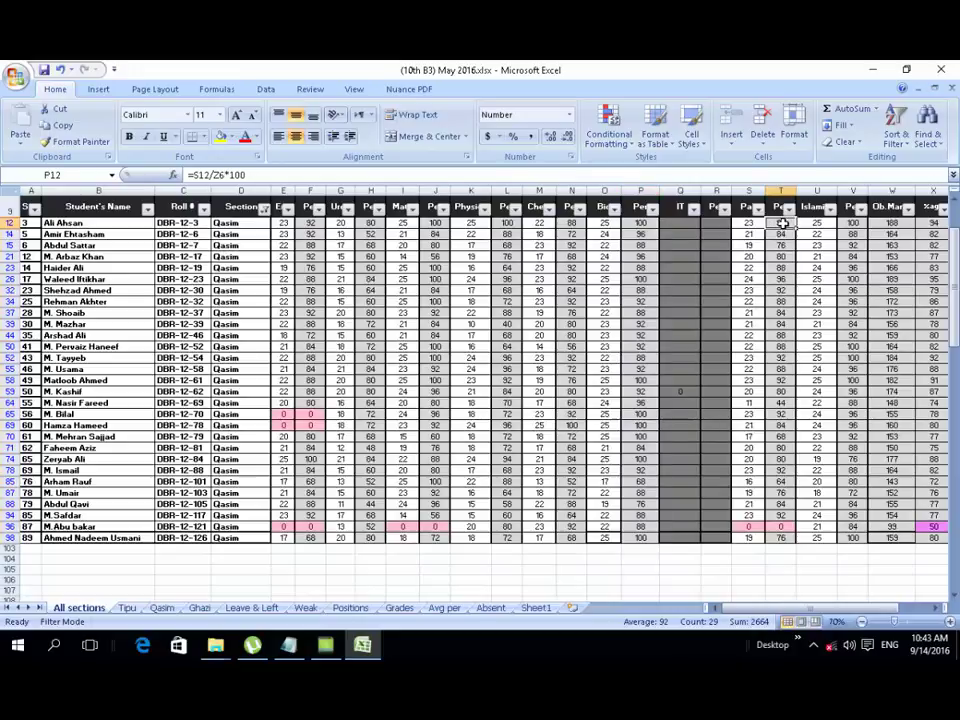
pyautogui.moveTo(780, 221); pyautogui.dragTo(779, 541)
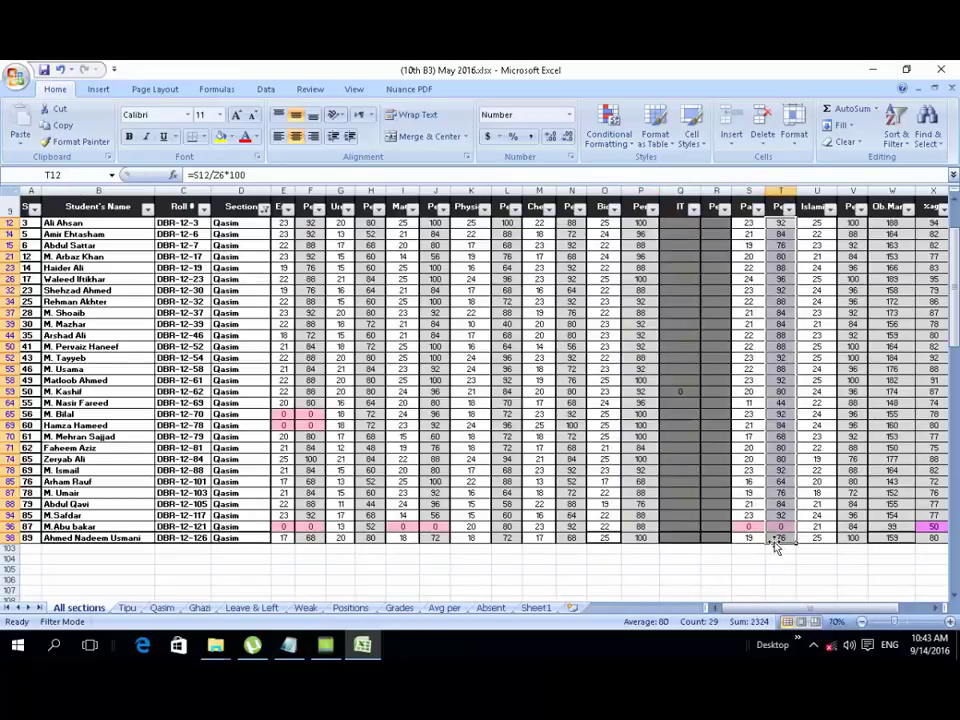
pyautogui.click(535, 607)
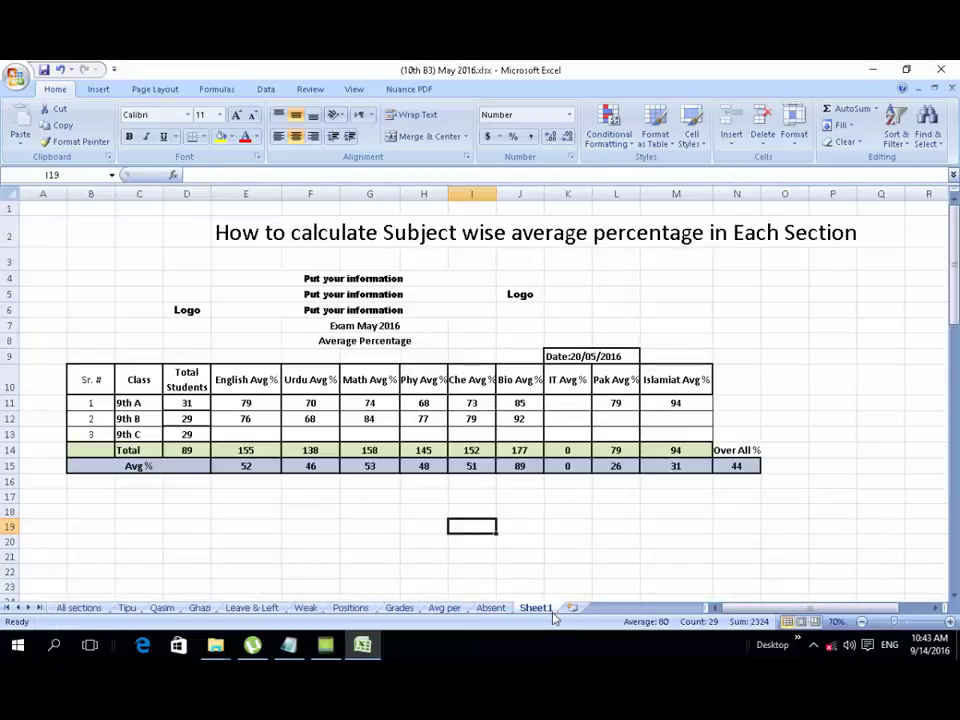
pyautogui.click(609, 421)
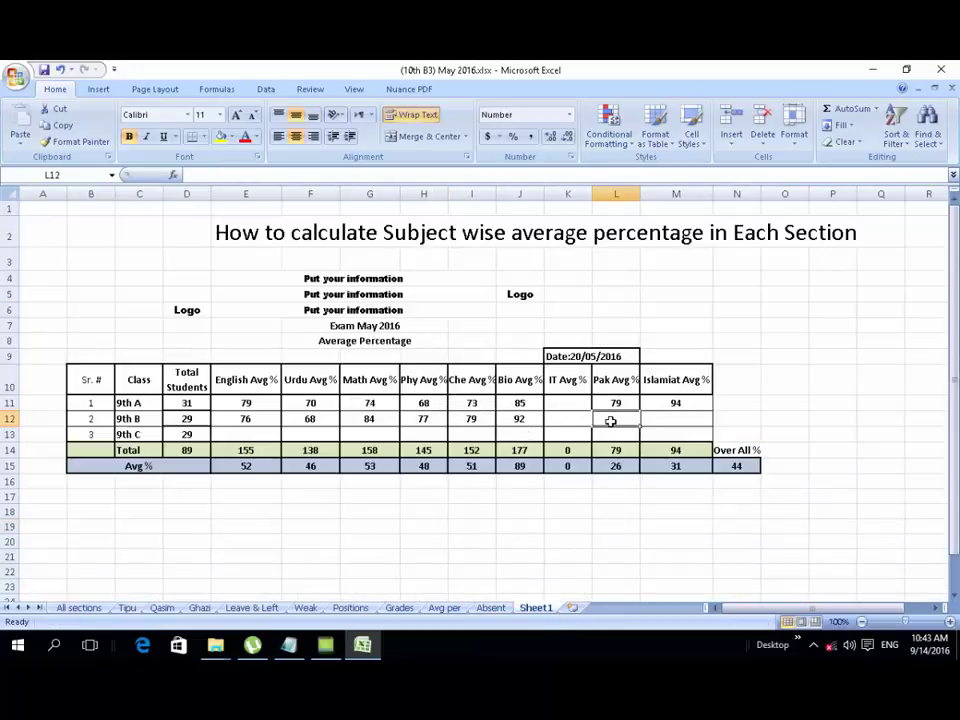
pyautogui.write('80')
pyautogui.click(476, 512)
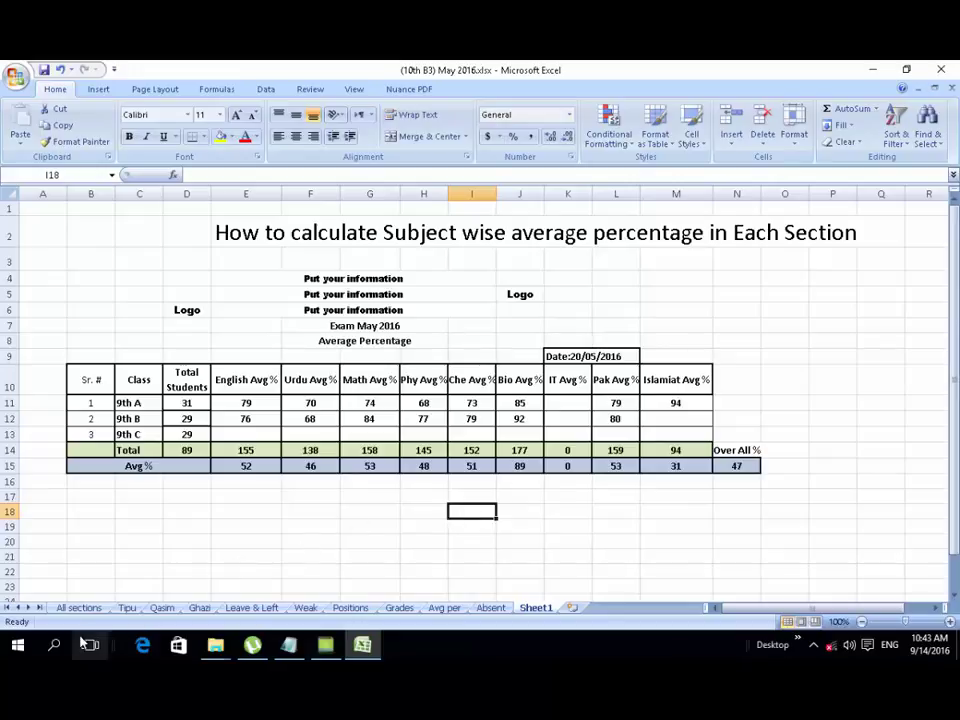
# Average the Qasim students' Islamiat percentages on All sections and enter 91 as Islamiat Avg % for 9th B on Sheet1.
pyautogui.click(72, 608)
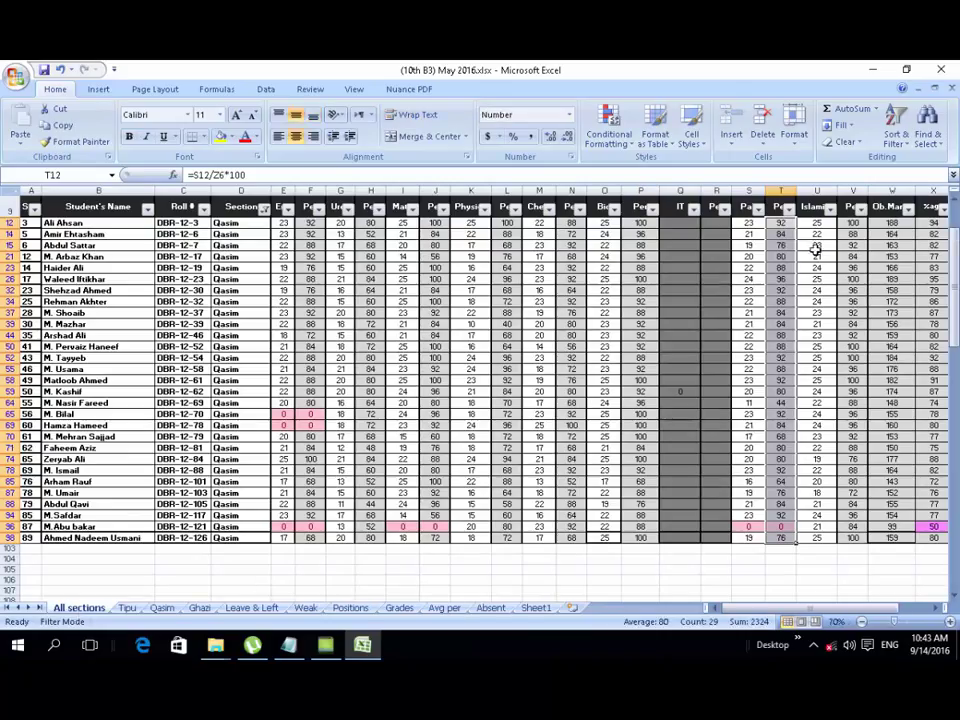
pyautogui.click(850, 222)
pyautogui.moveTo(852, 243); pyautogui.dragTo(852, 538)
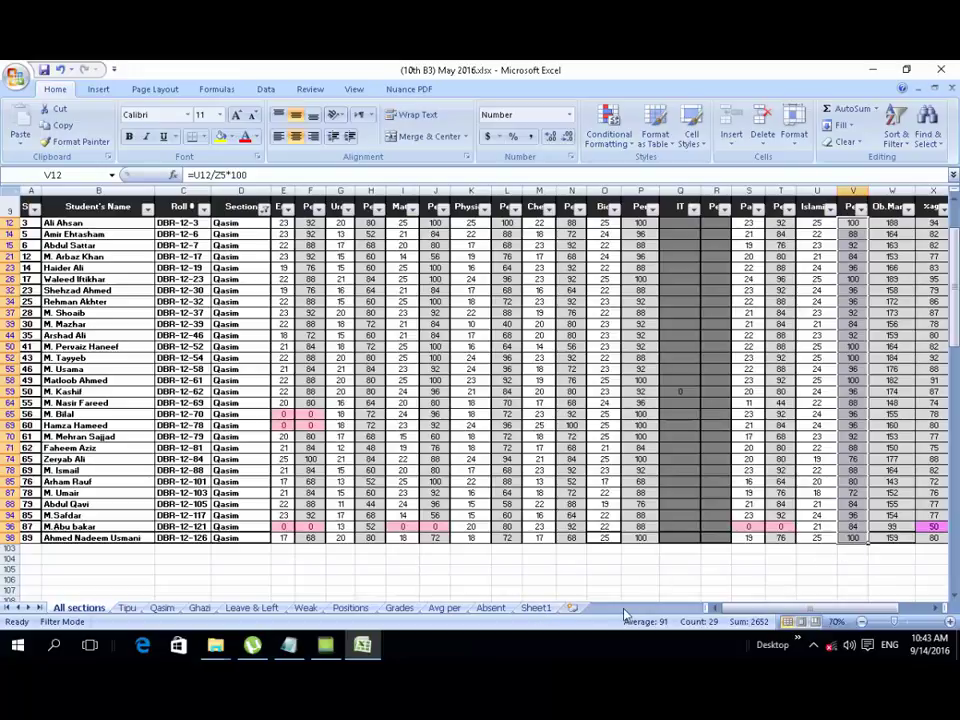
pyautogui.click(535, 607)
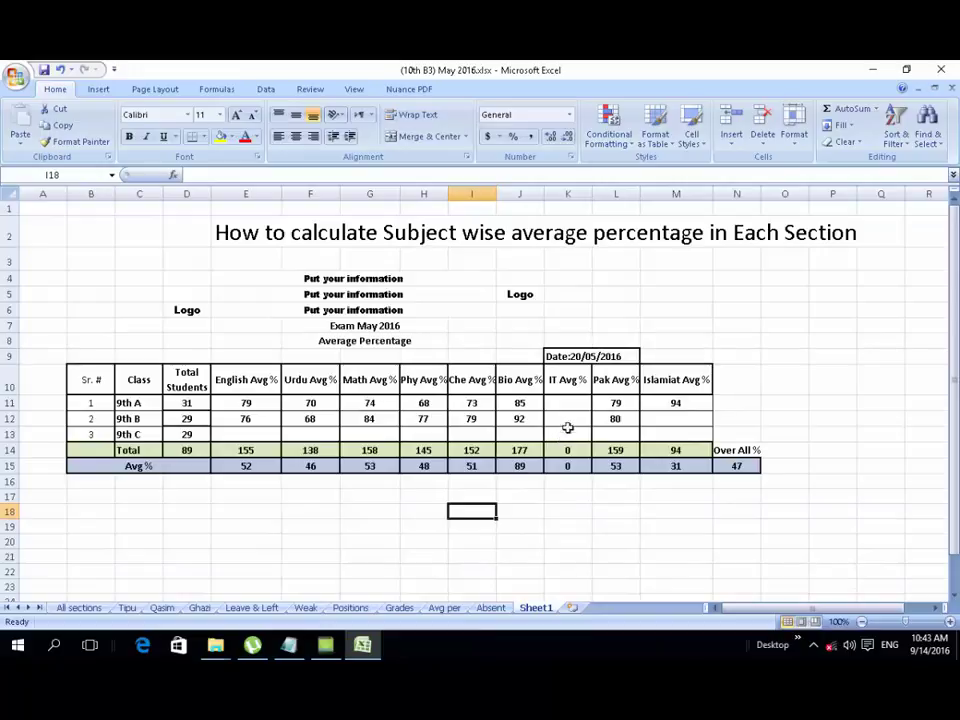
pyautogui.click(682, 419)
pyautogui.write('91')
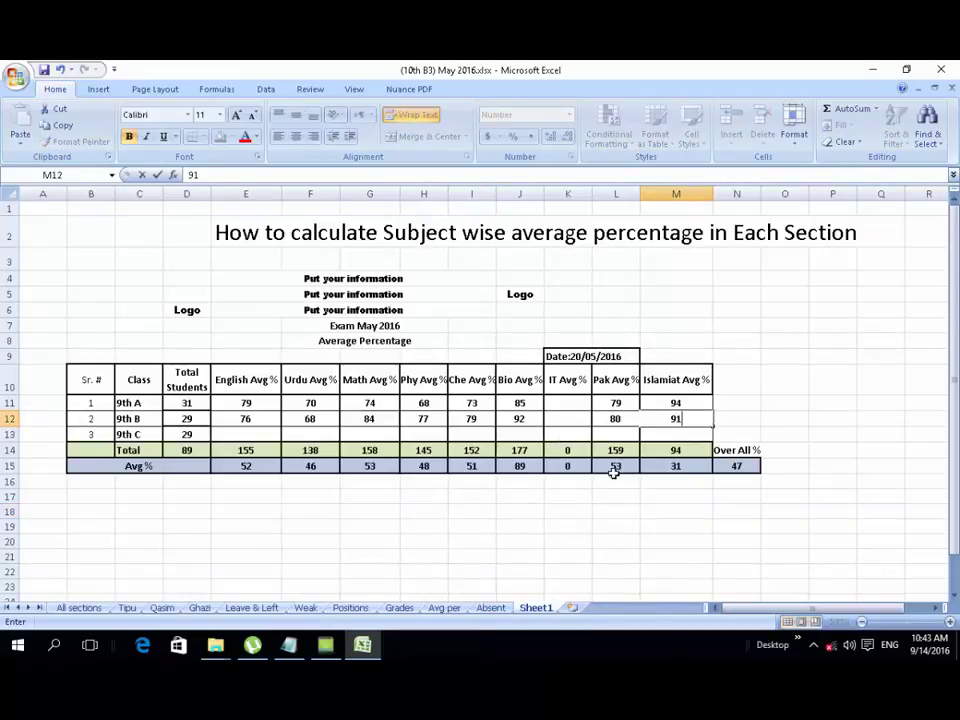
pyautogui.click(514, 512)
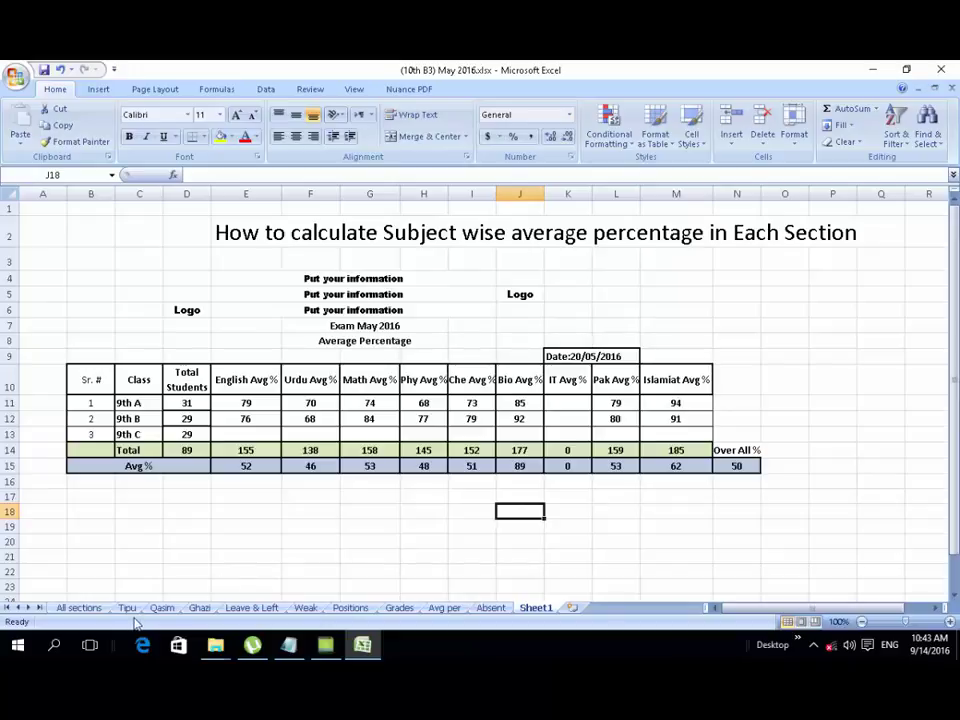
# Filter the Section column on All sections to only Ghazi and select those students' English percentages to get their average.
pyautogui.click(80, 607)
pyautogui.click(264, 208)
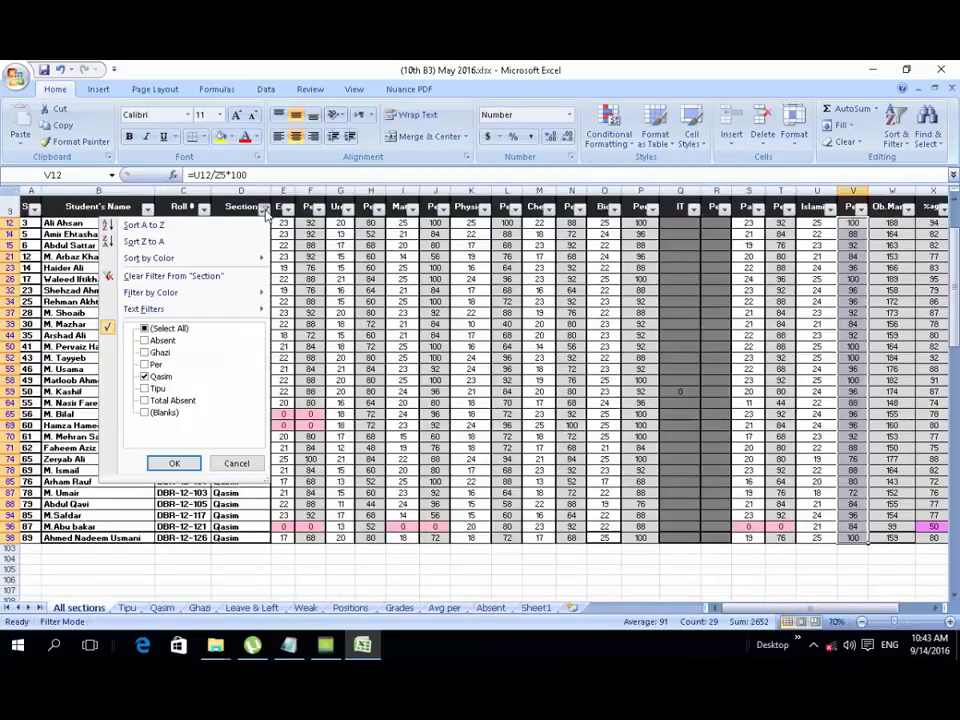
pyautogui.click(145, 328)
pyautogui.click(156, 353)
pyautogui.click(175, 463)
pyautogui.moveTo(314, 222); pyautogui.dragTo(310, 538)
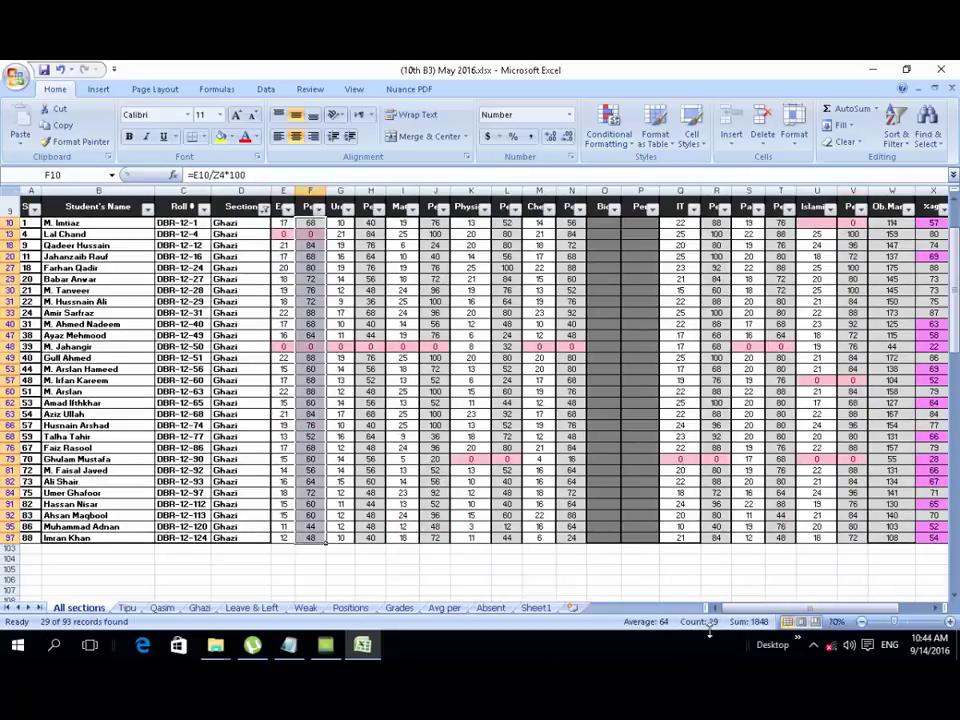
# Enter 64 as Urdu Avg % for 9th C on Sheet1.
pyautogui.click(535, 607)
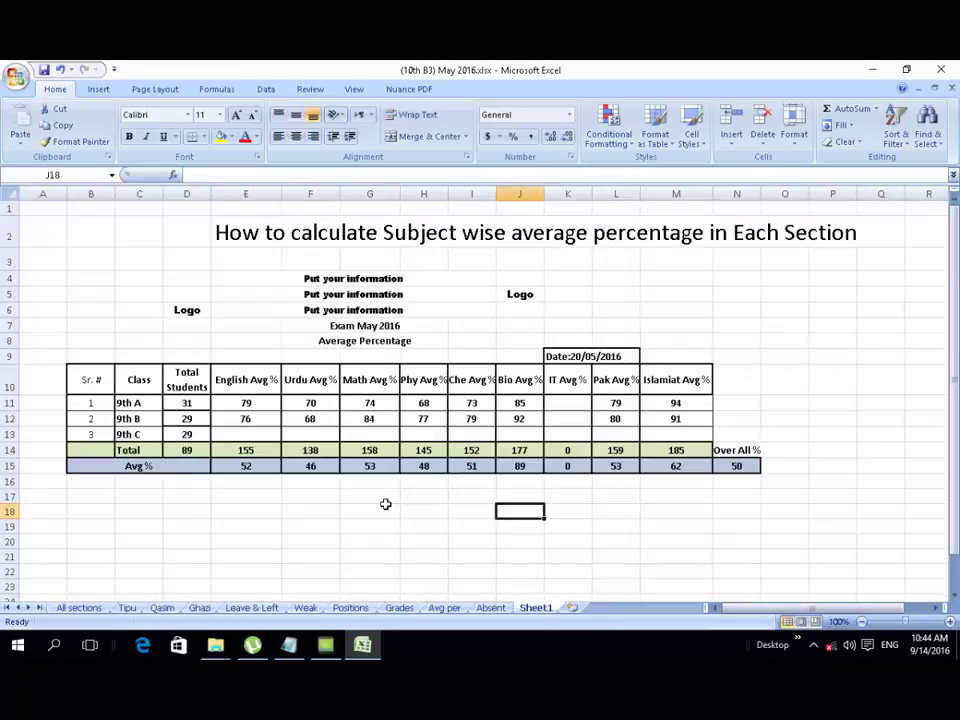
pyautogui.click(312, 432)
pyautogui.write('6')
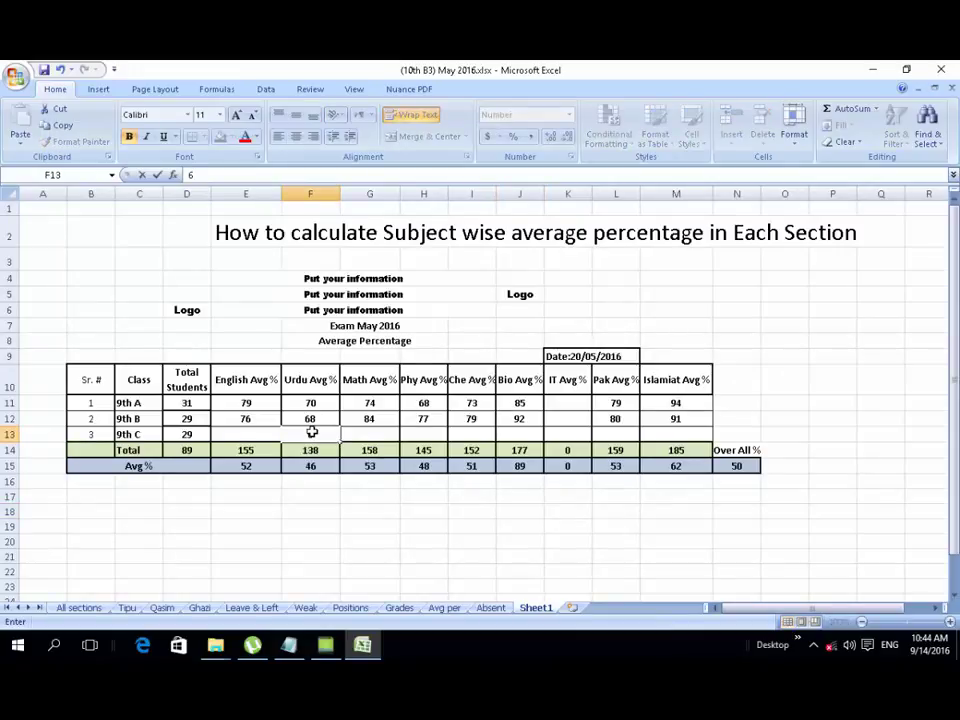
pyautogui.write('4')
pyautogui.click(276, 508)
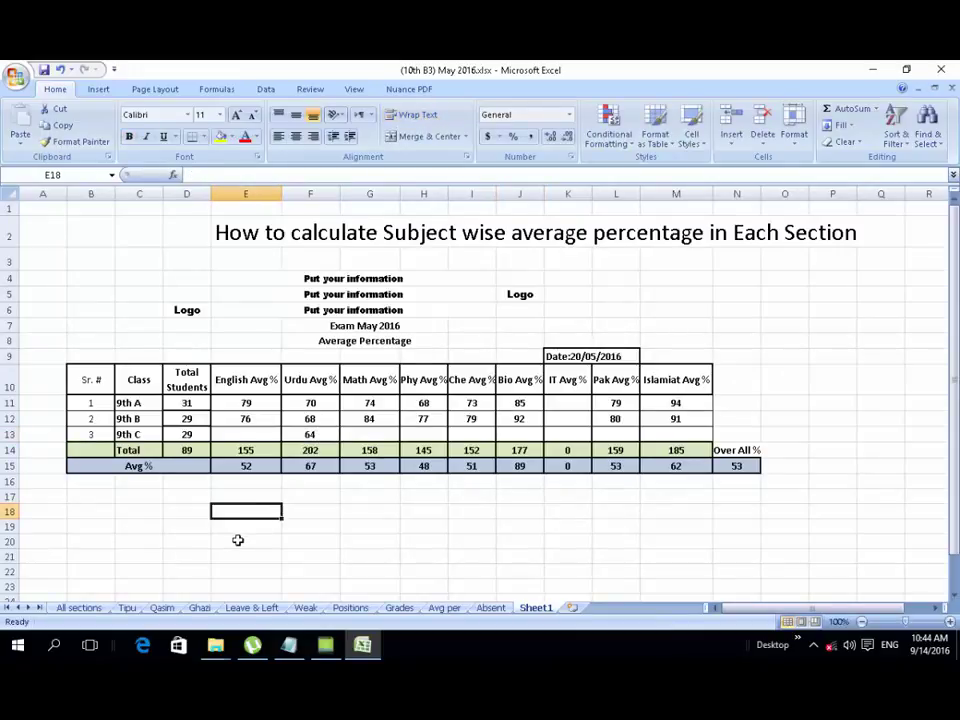
# Recheck the selected percentages on All sections and clear the Urdu Avg % entry for 9th C on Sheet1.
pyautogui.click(79, 607)
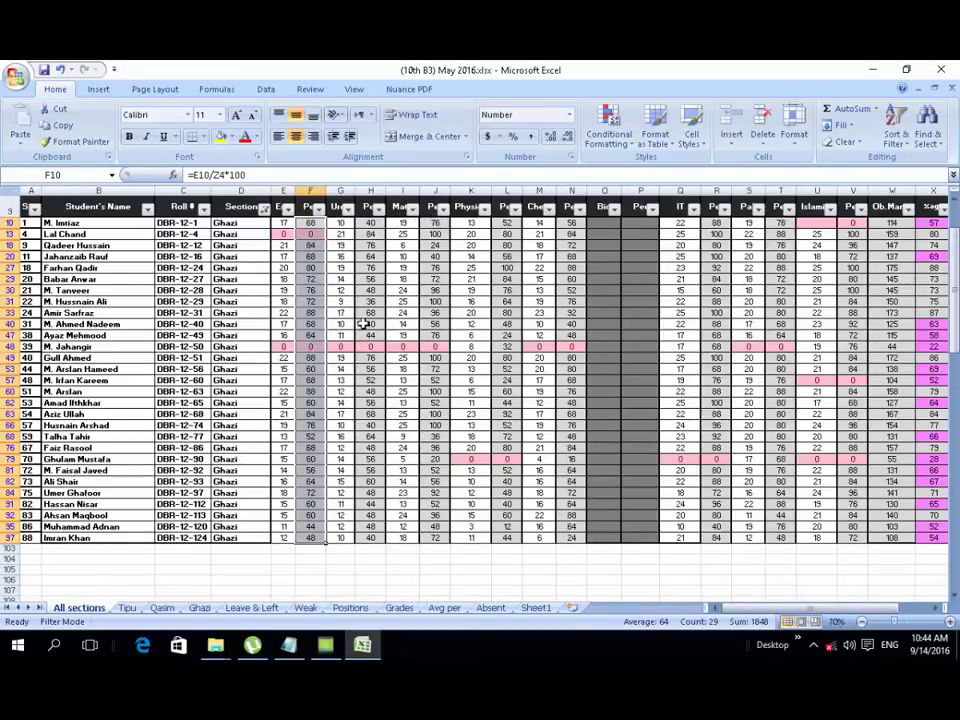
pyautogui.click(535, 608)
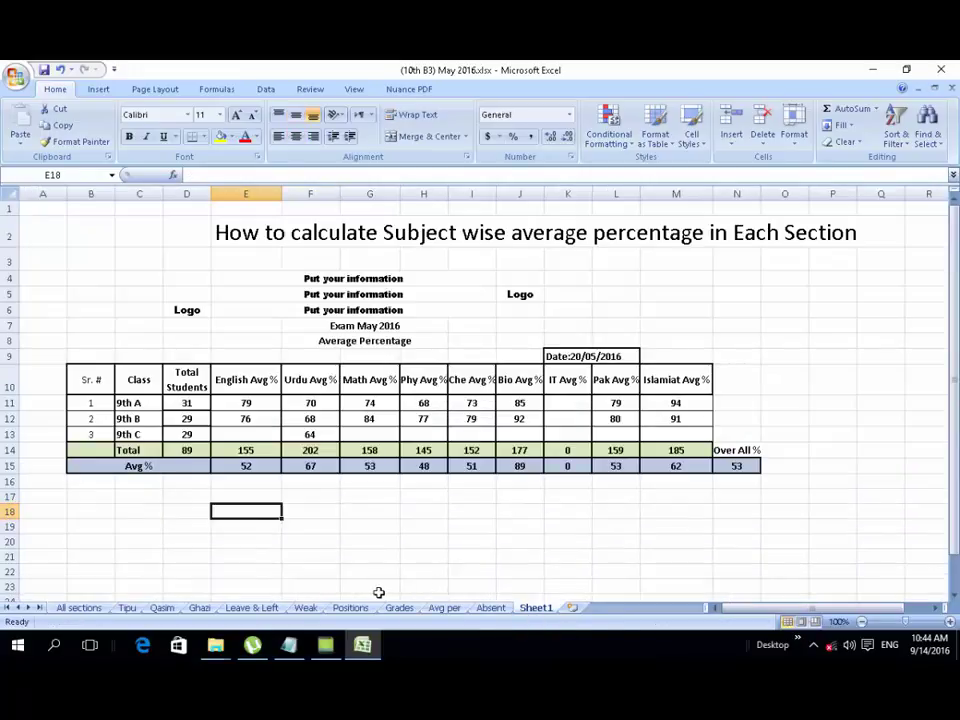
pyautogui.click(314, 435)
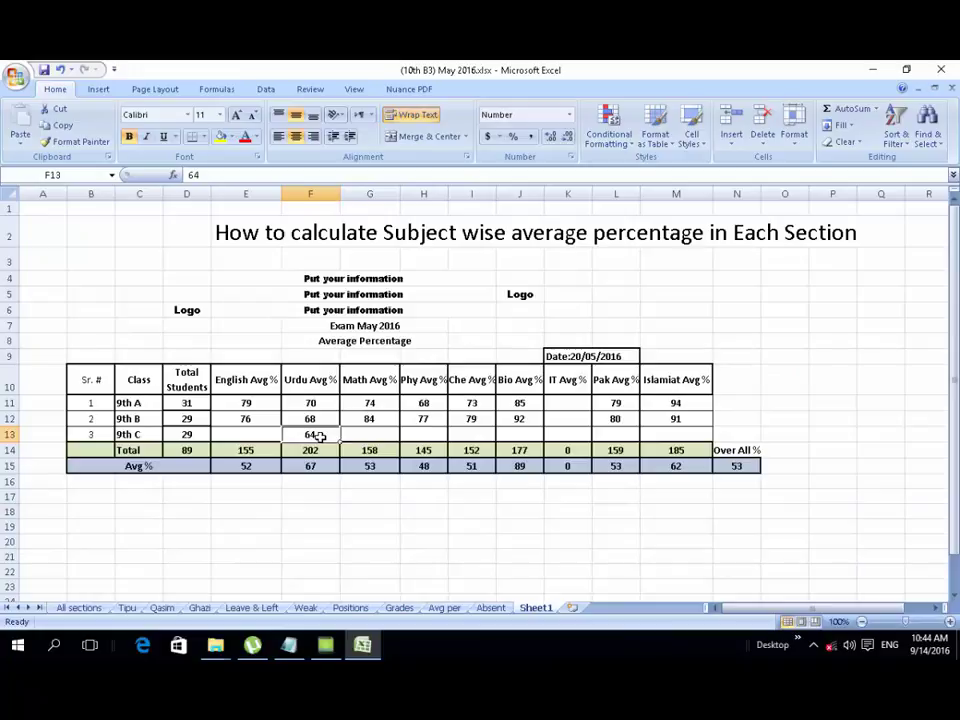
pyautogui.press('Delete')
pyautogui.click(175, 511)
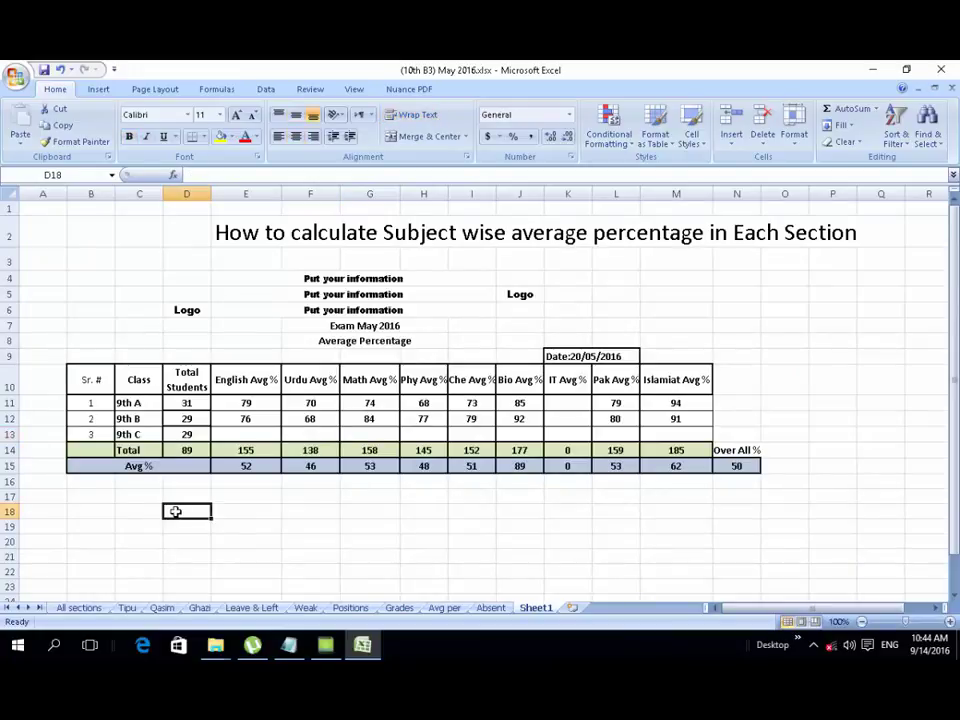
# Check the average of the Ghazi students' English percentages on All sections and enter 64 as English Avg % for 9th C on Sheet1.
pyautogui.click(78, 608)
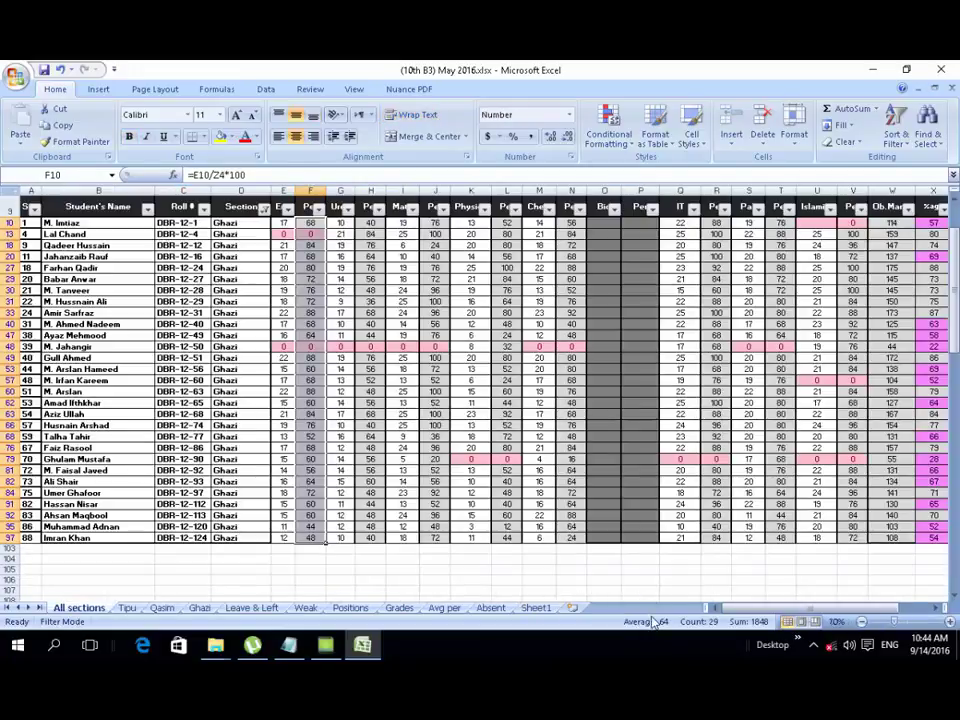
pyautogui.click(536, 608)
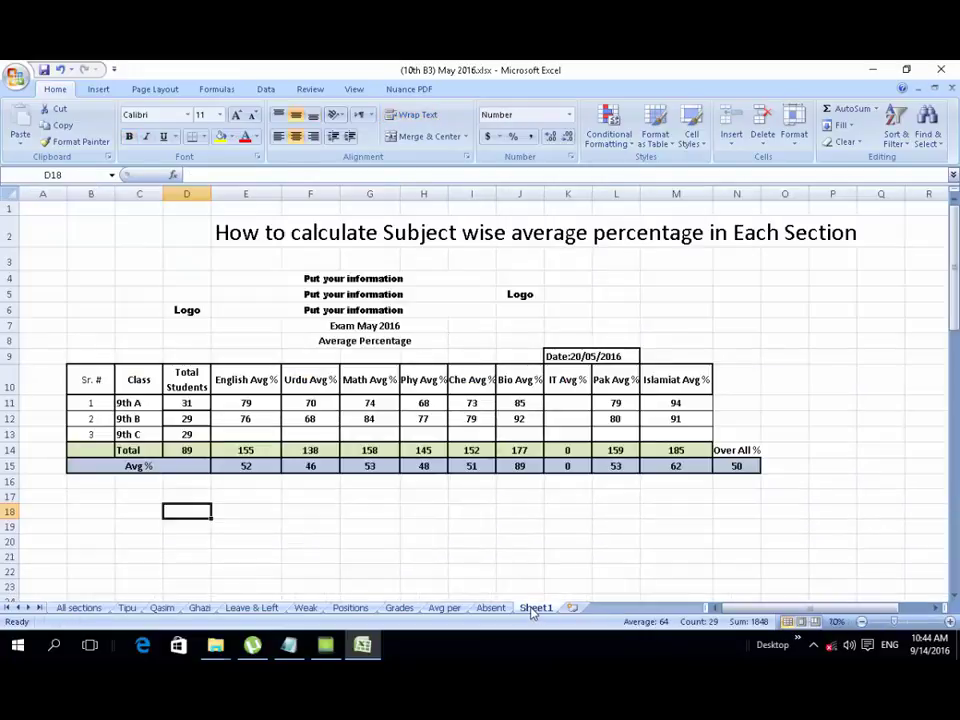
pyautogui.click(264, 435)
pyautogui.write('64')
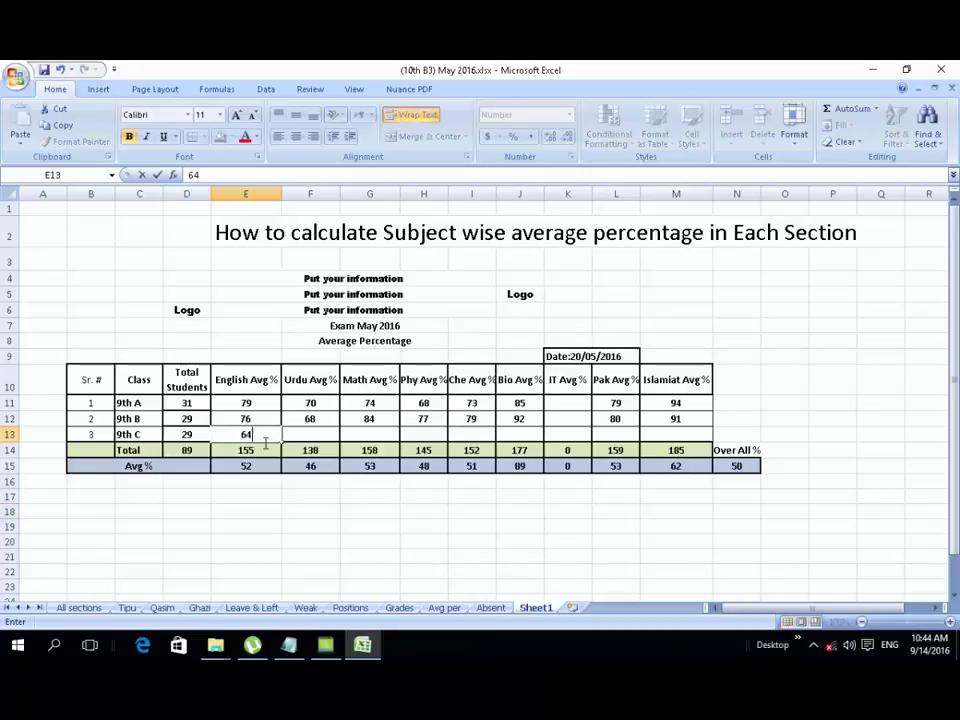
pyautogui.click(253, 497)
# Average the Ghazi students' Urdu percentages on All sections and enter 53 as Urdu Avg % for 9th C on Sheet1.
pyautogui.click(79, 608)
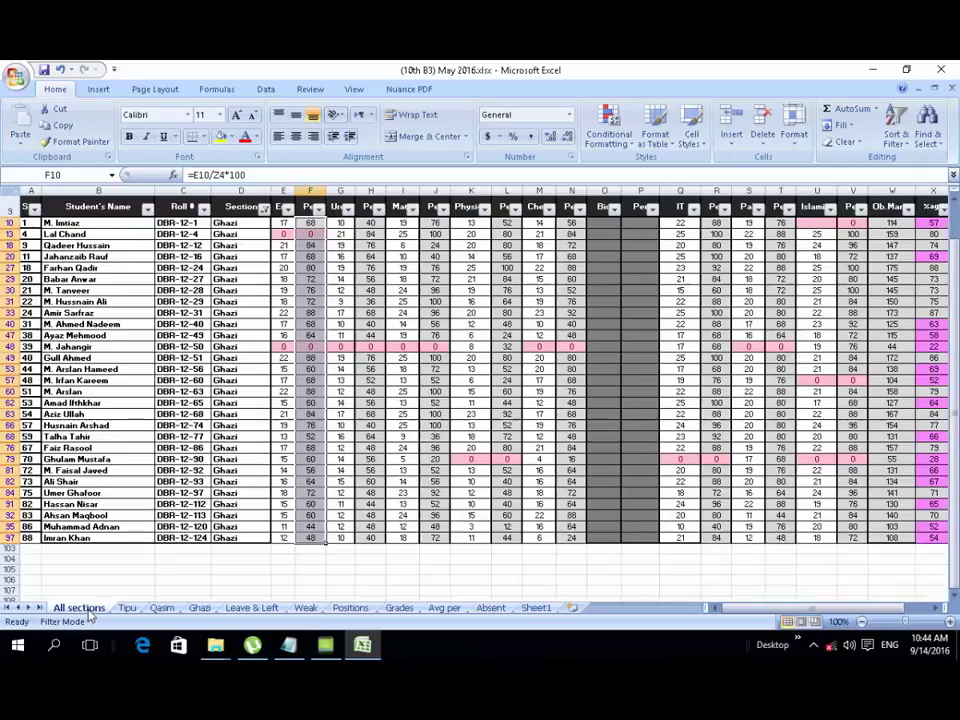
pyautogui.moveTo(366, 222); pyautogui.dragTo(376, 530)
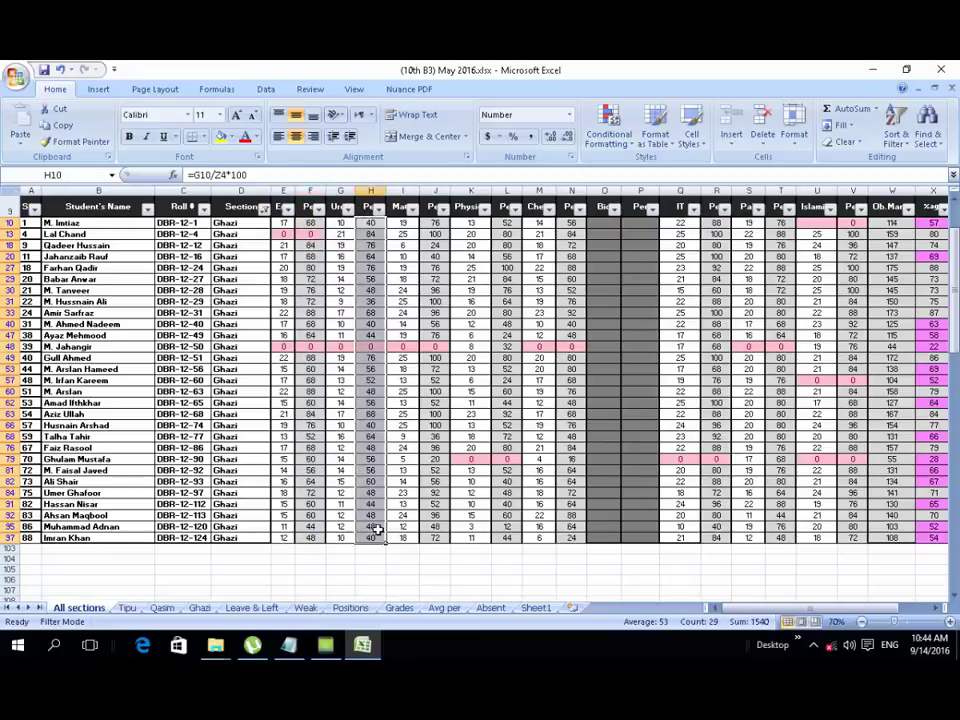
pyautogui.click(540, 610)
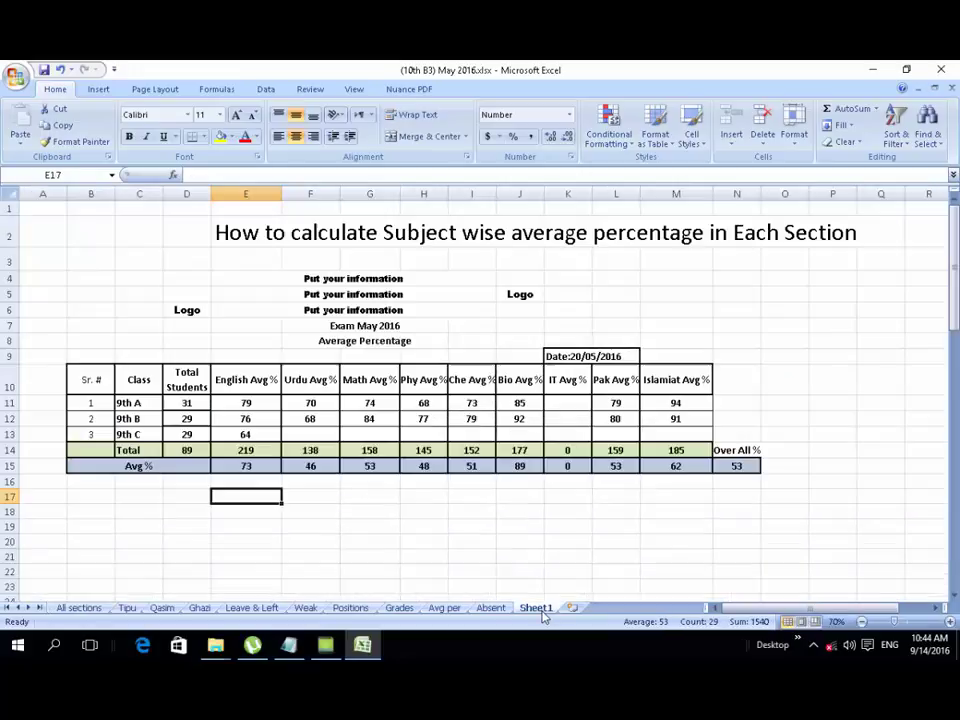
pyautogui.click(309, 432)
pyautogui.write('53')
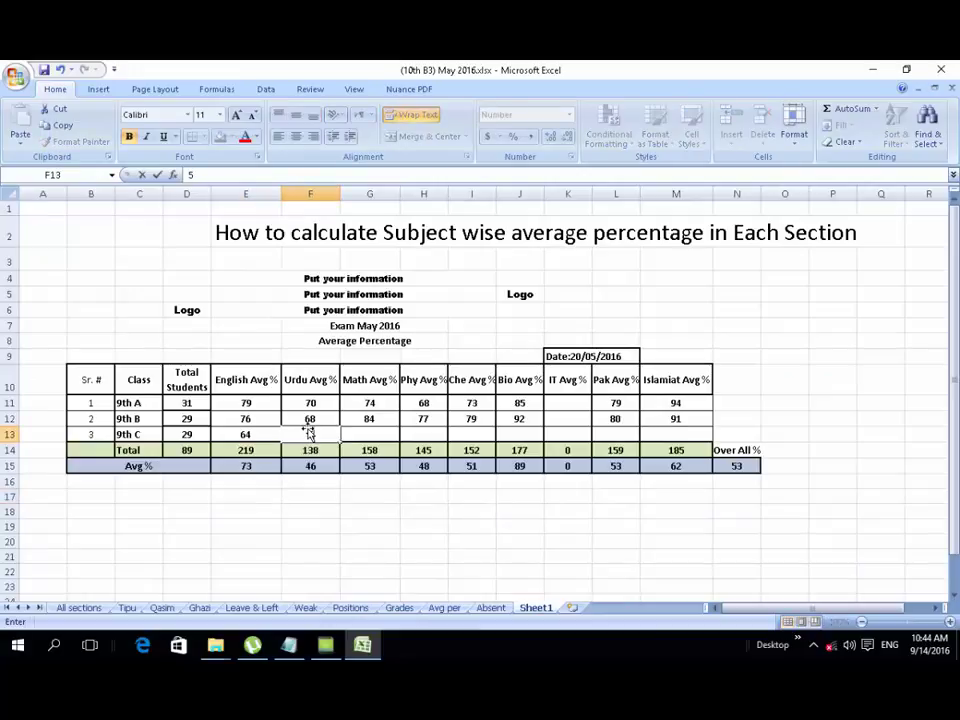
pyautogui.click(315, 514)
# Average the Ghazi students' Math percentages on All sections and enter 69 as Math Avg % for 9th C on Sheet1.
pyautogui.click(98, 609)
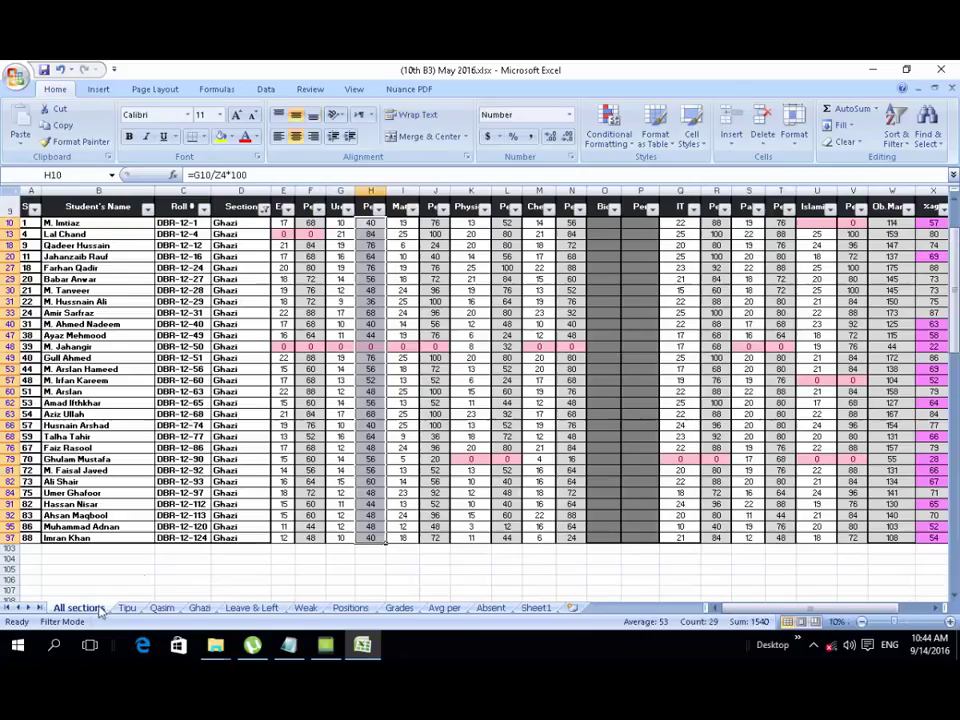
pyautogui.moveTo(435, 222); pyautogui.dragTo(440, 528)
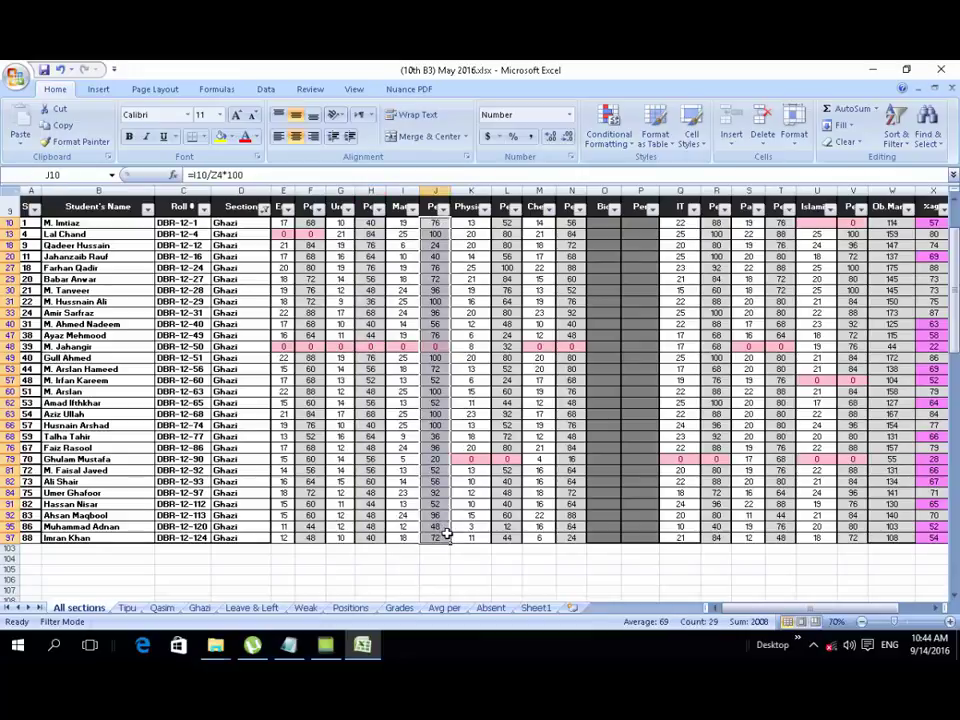
pyautogui.click(537, 607)
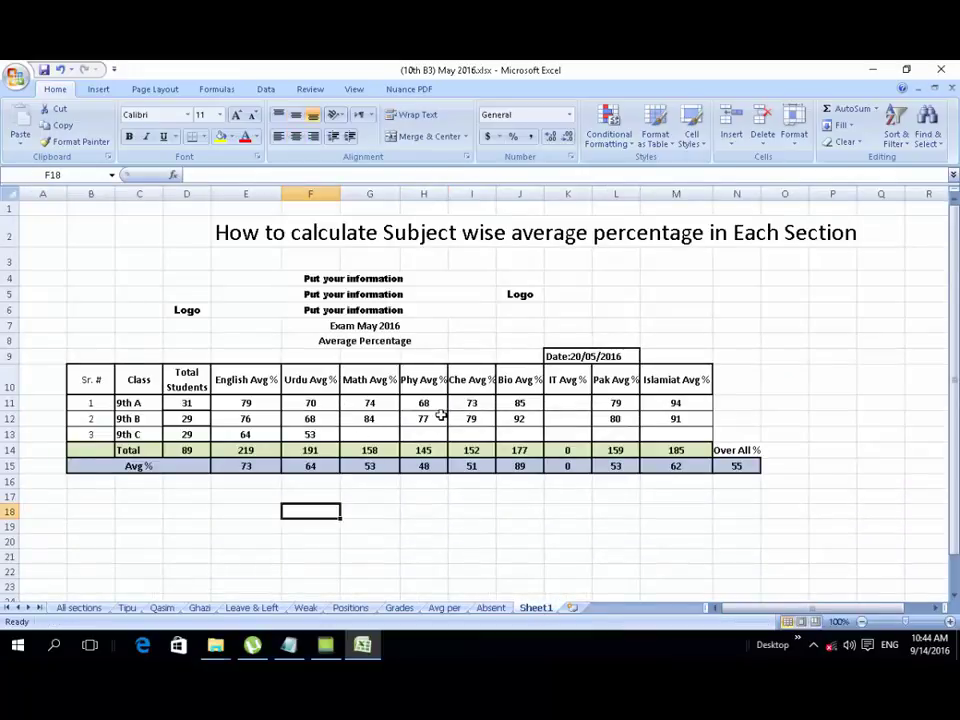
pyautogui.click(367, 435)
pyautogui.write('69')
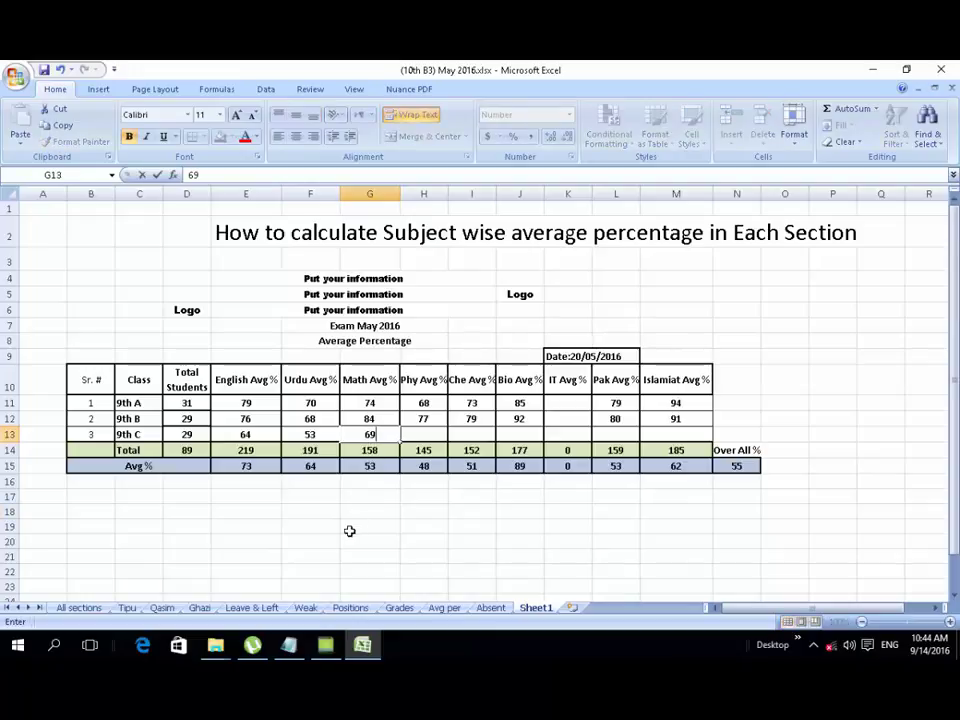
pyautogui.click(347, 529)
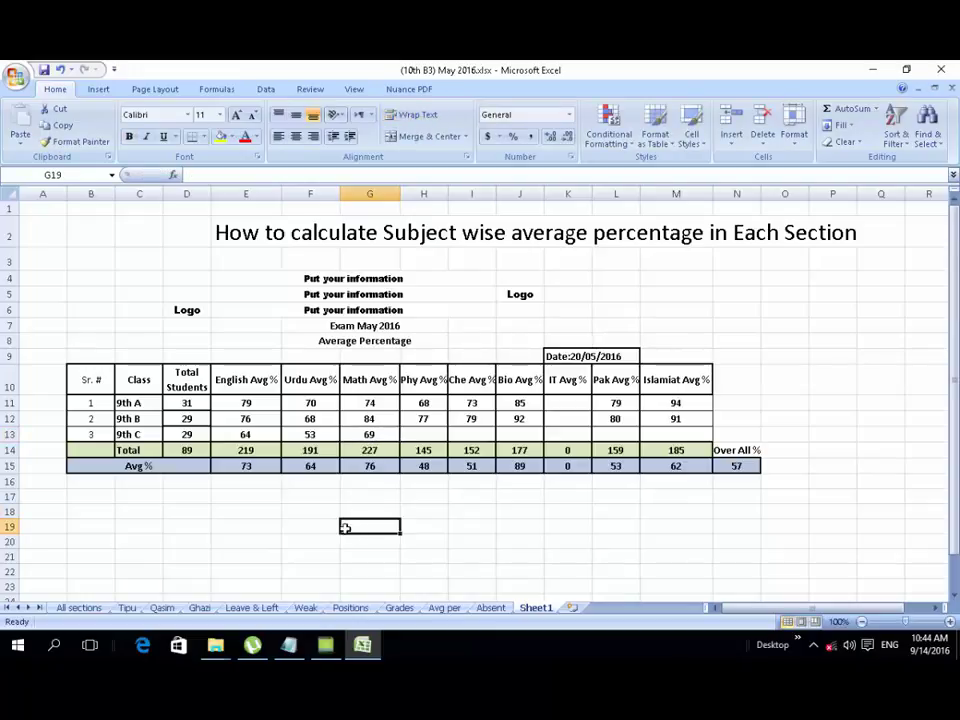
# Average the Ghazi students' Physics percentages on All sections and enter 56 as Phy Avg % for 9th C on Sheet1.
pyautogui.click(80, 607)
pyautogui.moveTo(506, 222); pyautogui.dragTo(499, 538)
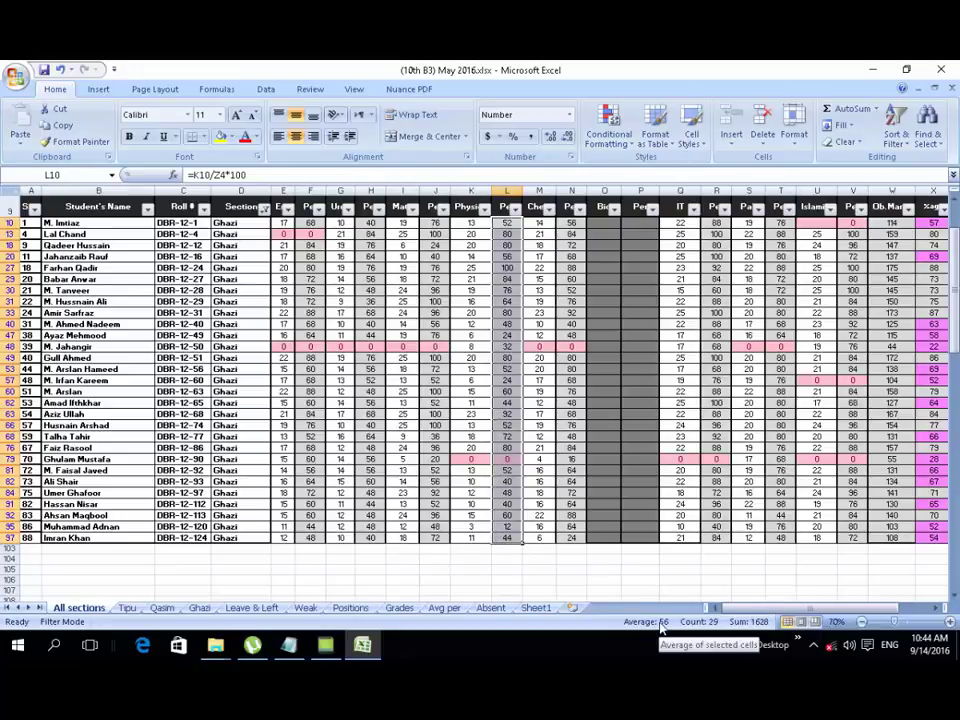
pyautogui.click(536, 607)
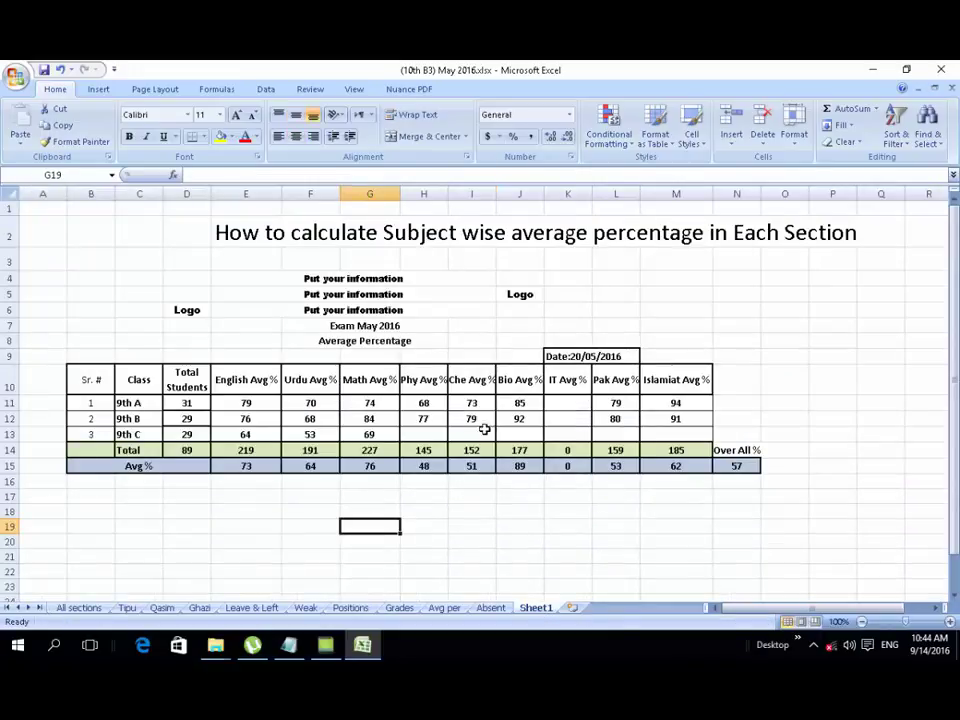
pyautogui.click(427, 432)
pyautogui.write('56')
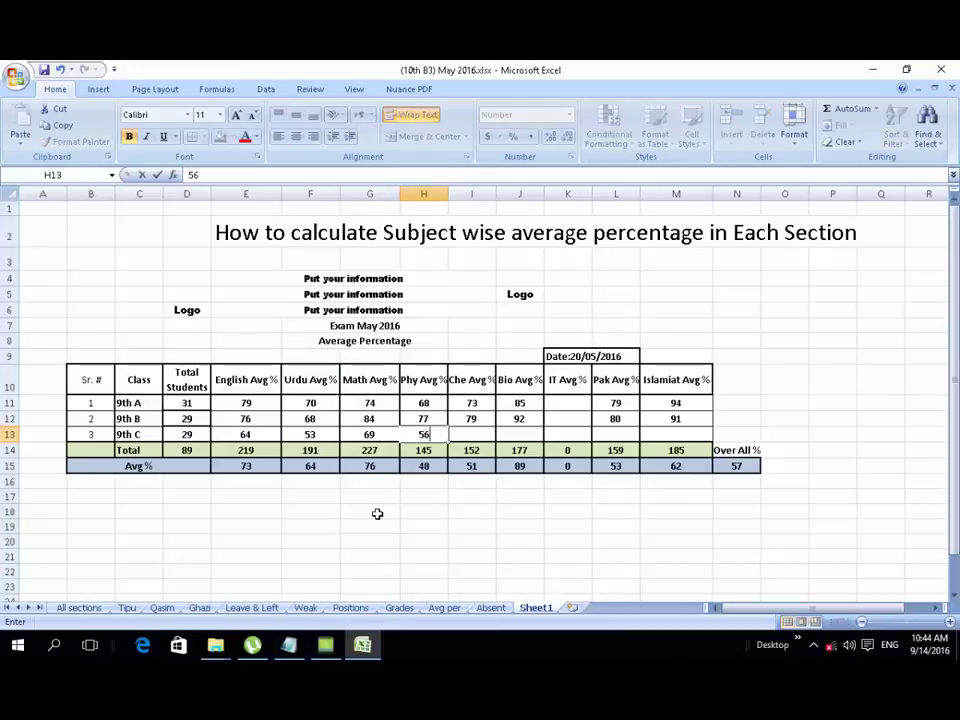
pyautogui.click(370, 511)
# Average the Ghazi students' Chemistry percentages on All sections and enter 63 as Che Avg % for 9th C on Sheet1.
pyautogui.click(80, 607)
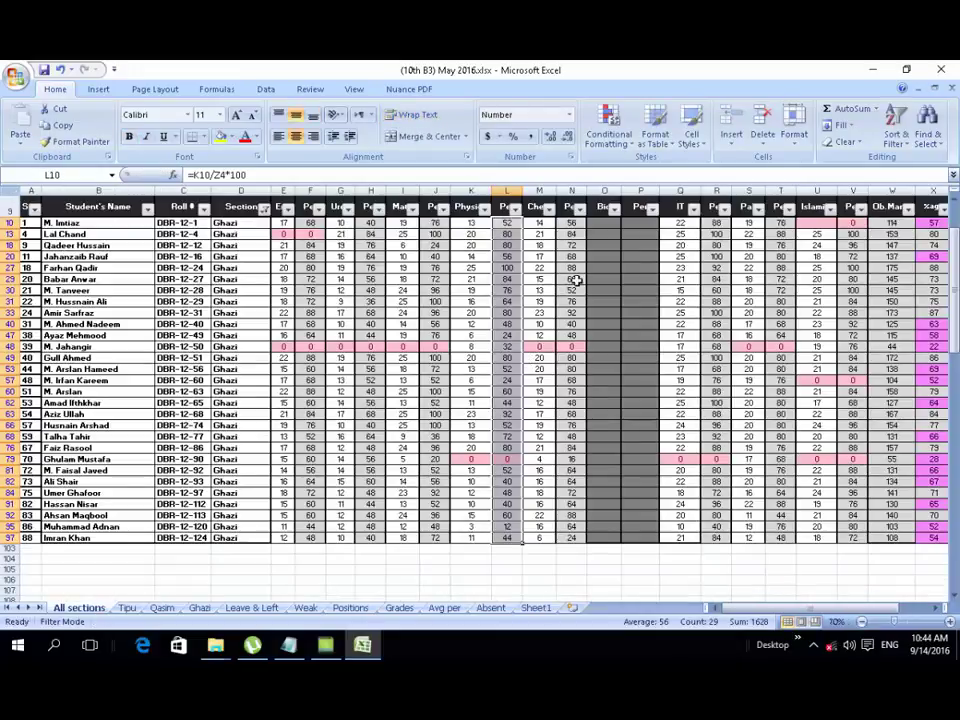
pyautogui.moveTo(575, 228); pyautogui.dragTo(565, 537)
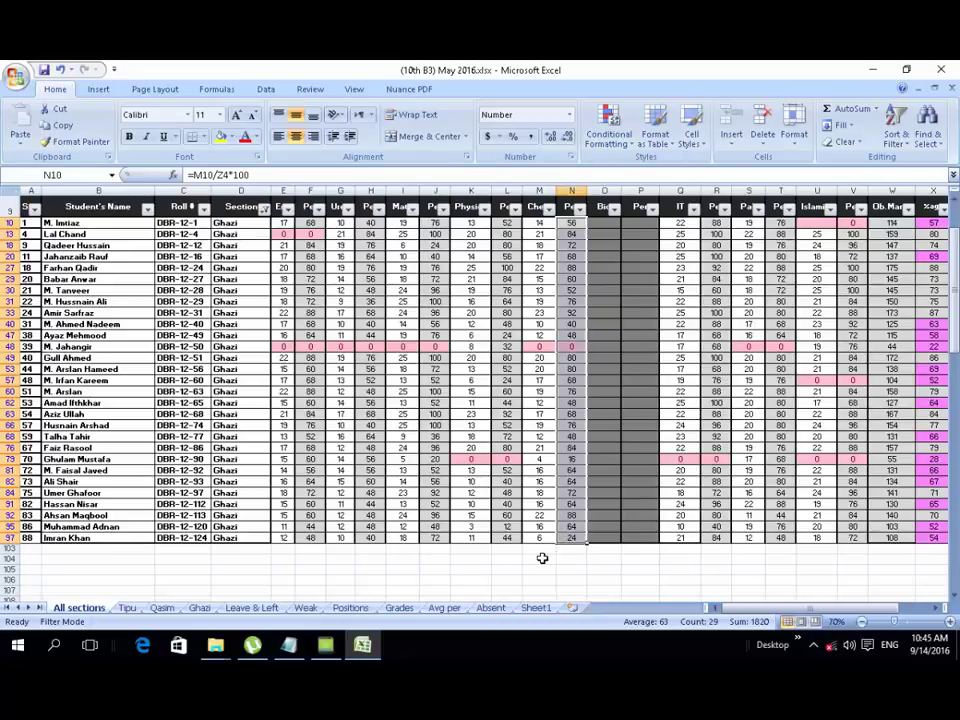
pyautogui.click(540, 608)
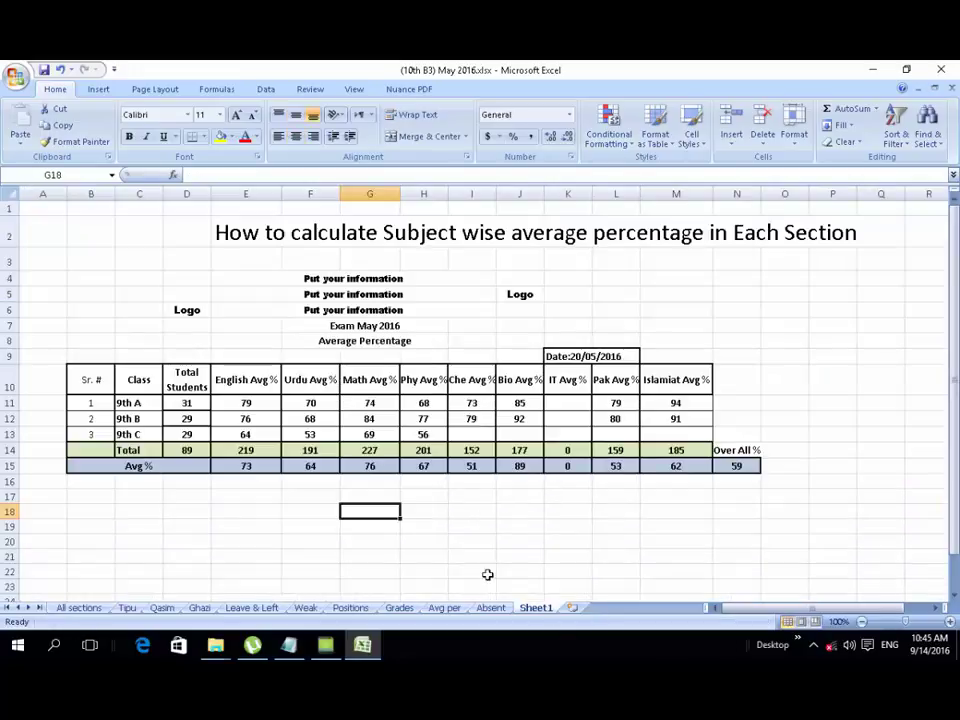
pyautogui.click(485, 433)
pyautogui.write('63')
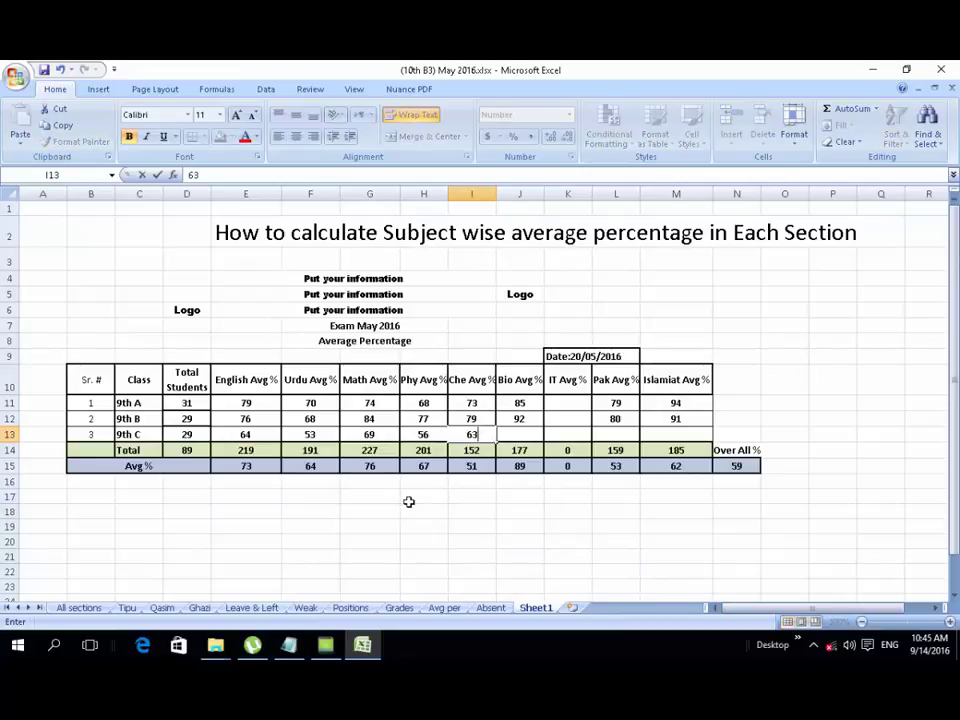
pyautogui.click(409, 501)
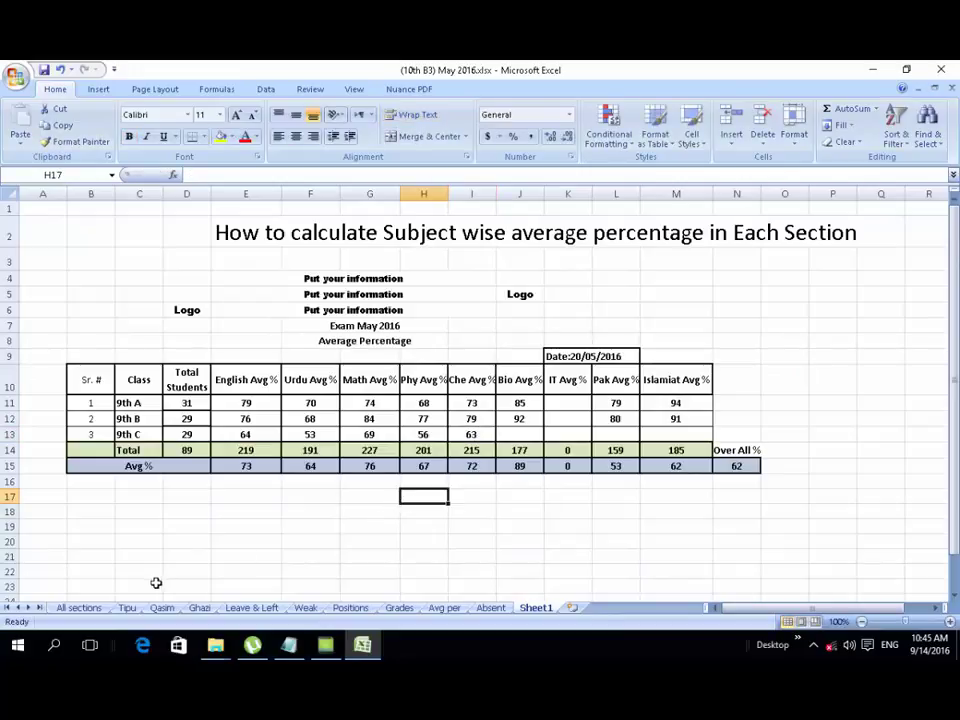
# Select the Ghazi students' IT percentages on All sections and enter 29 as IT Avg % for 9th C on Sheet1.
pyautogui.click(72, 608)
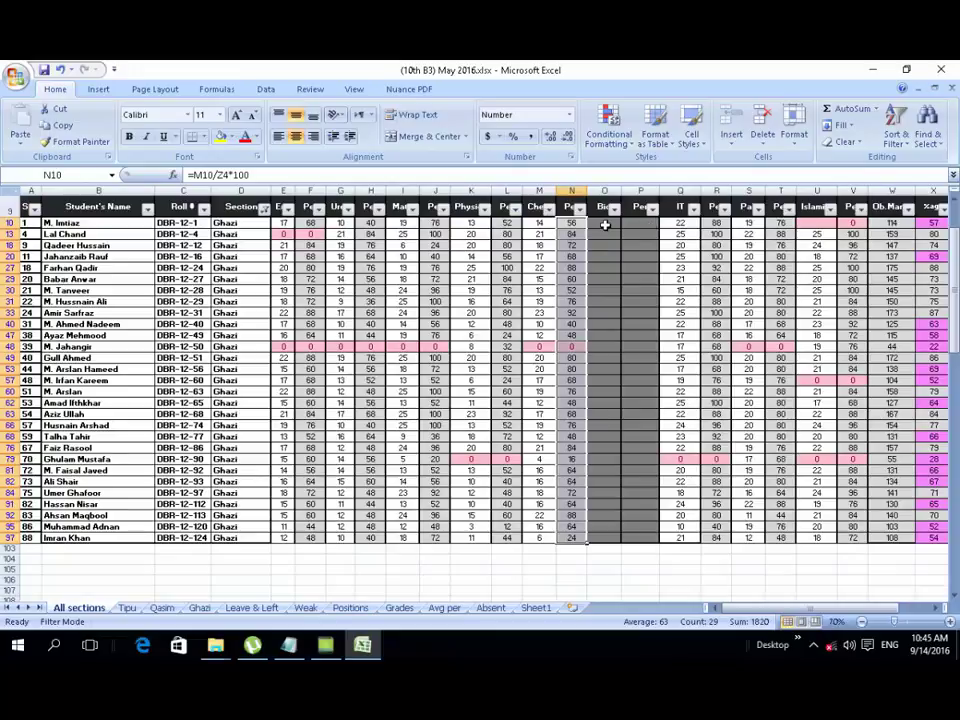
pyautogui.moveTo(712, 222); pyautogui.dragTo(711, 531)
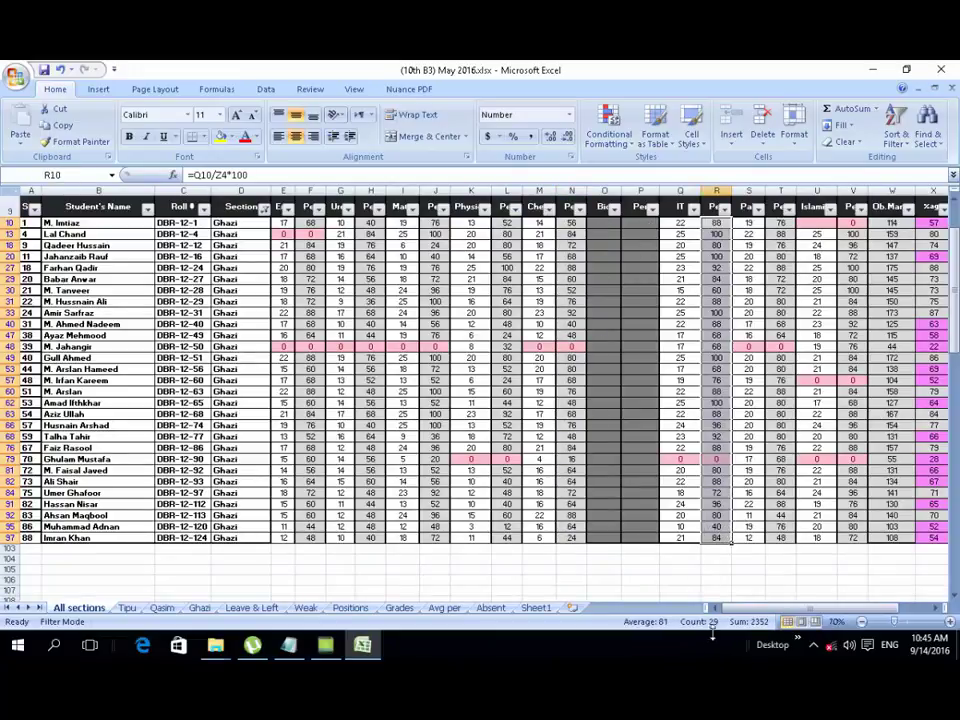
pyautogui.click(536, 607)
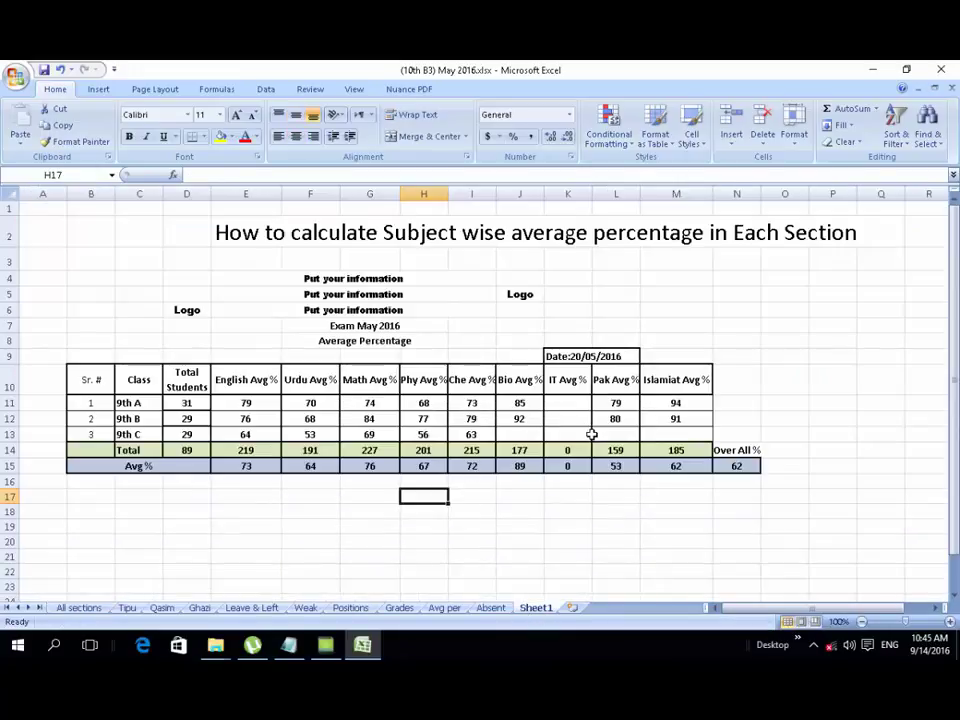
pyautogui.click(577, 436)
pyautogui.write('2')
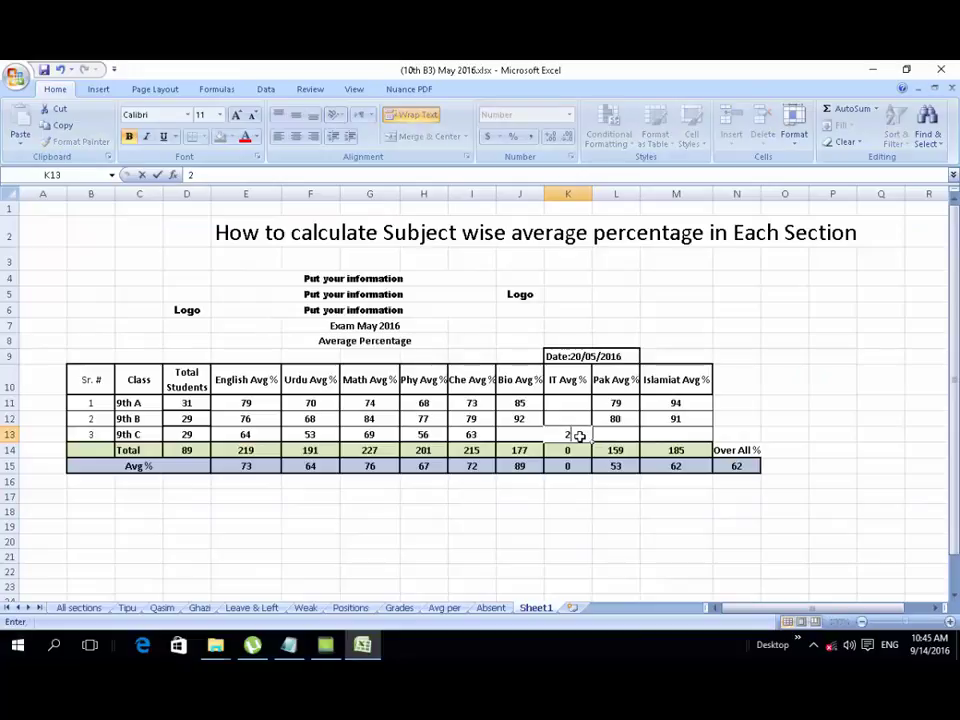
pyautogui.write('9')
pyautogui.click(493, 498)
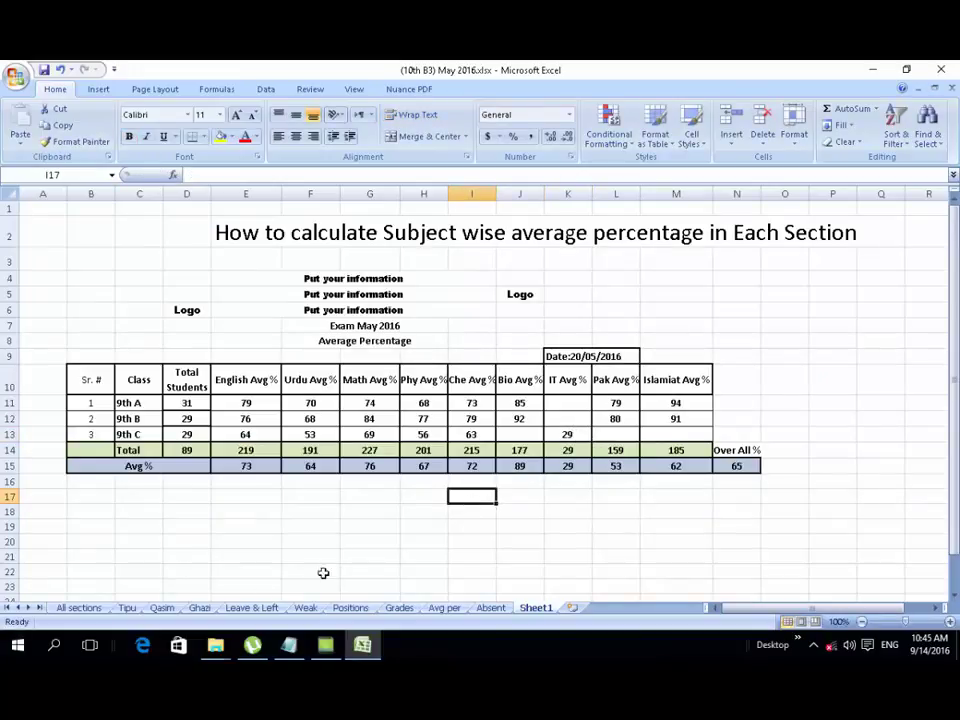
# Average the Ghazi students' Pak percentages on All sections and enter 73 as Pak Avg % for 9th C on Sheet1.
pyautogui.click(78, 607)
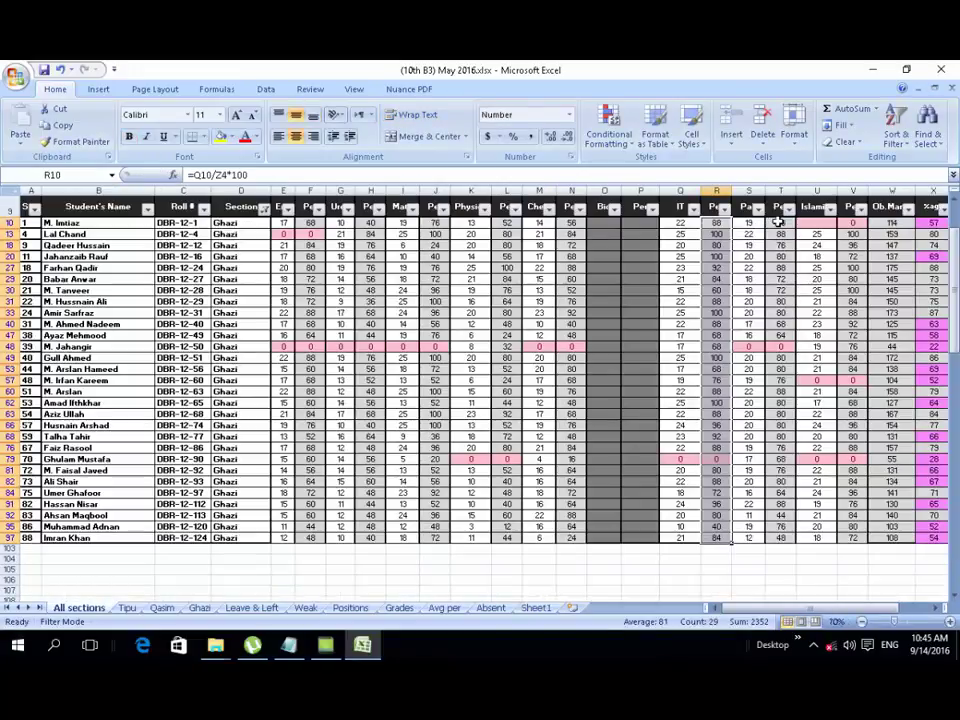
pyautogui.moveTo(778, 222); pyautogui.dragTo(771, 537)
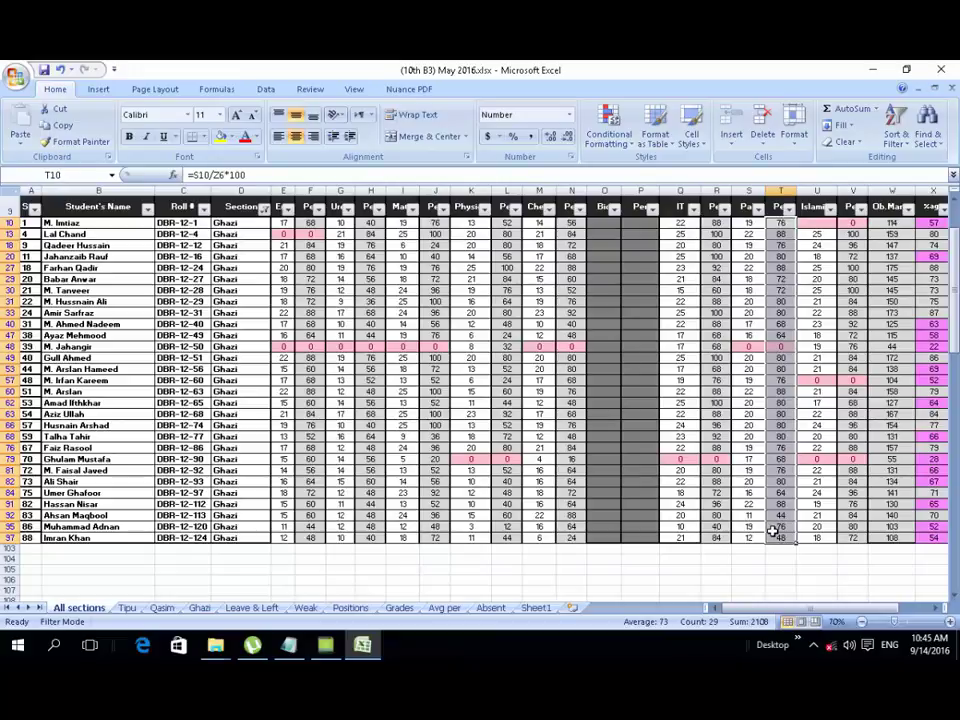
pyautogui.click(535, 608)
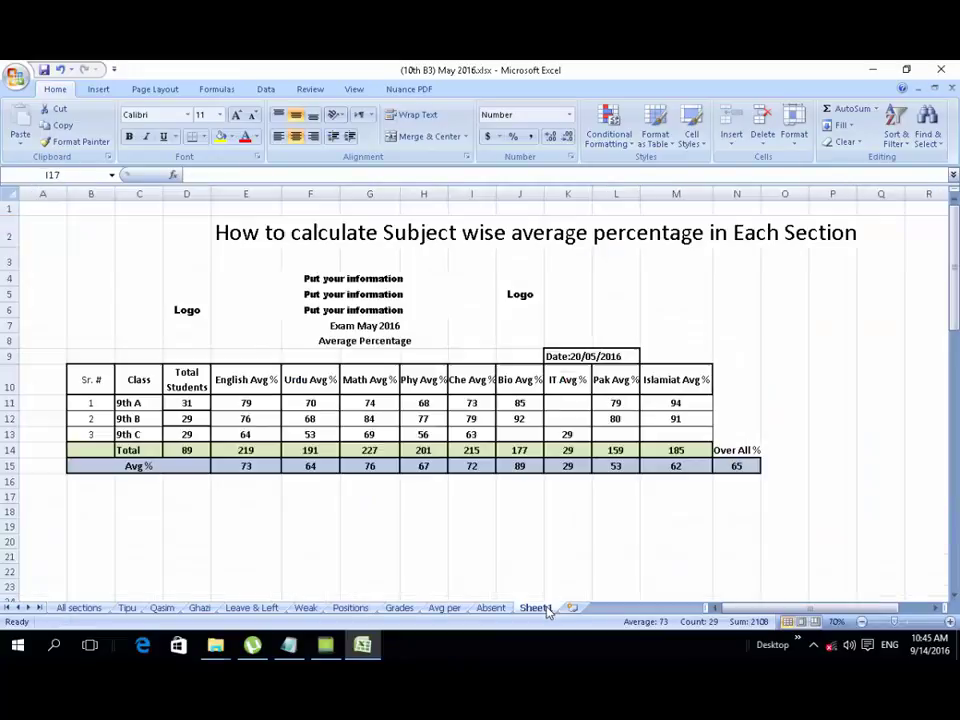
pyautogui.click(617, 435)
pyautogui.write('73')
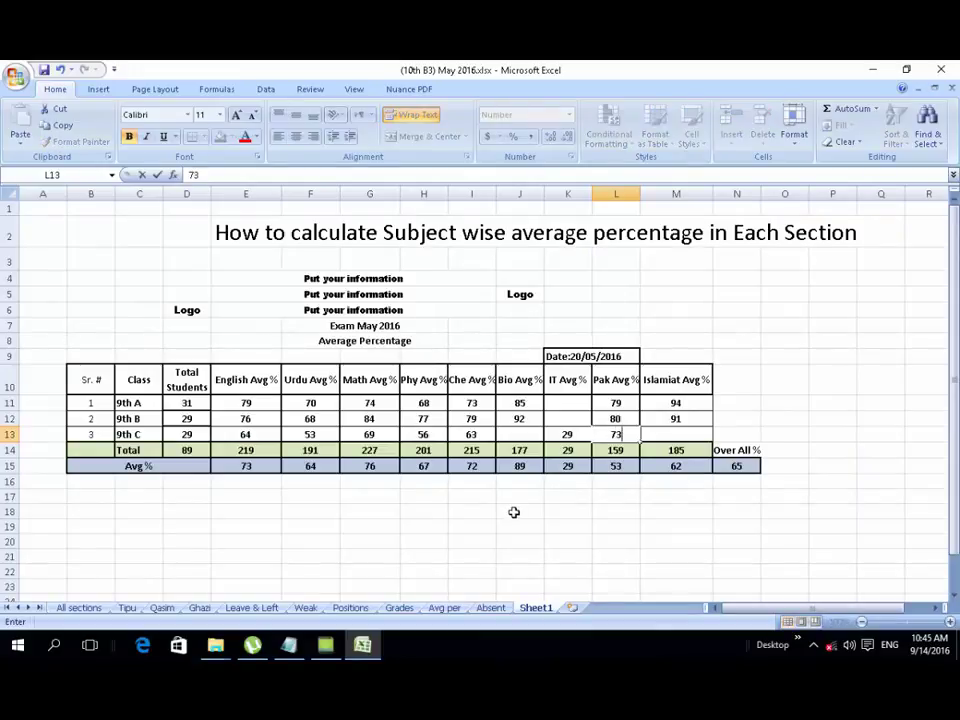
pyautogui.click(513, 512)
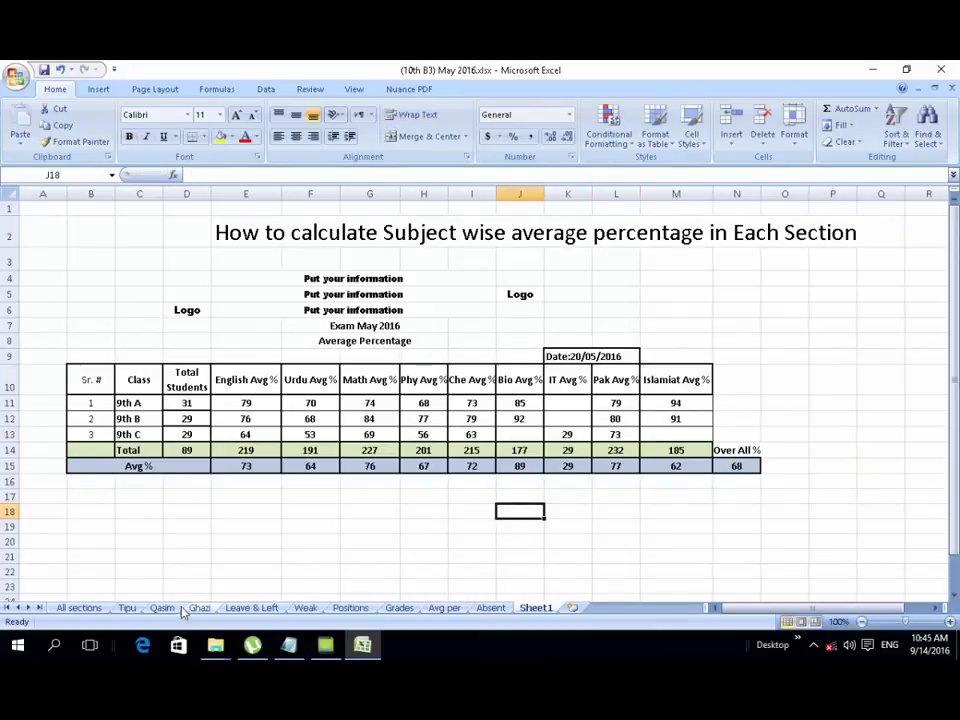
# Average the Ghazi students' Islamiat percentages on All sections and enter 76 as Islamiat Avg % for 9th C on Sheet1.
pyautogui.click(76, 608)
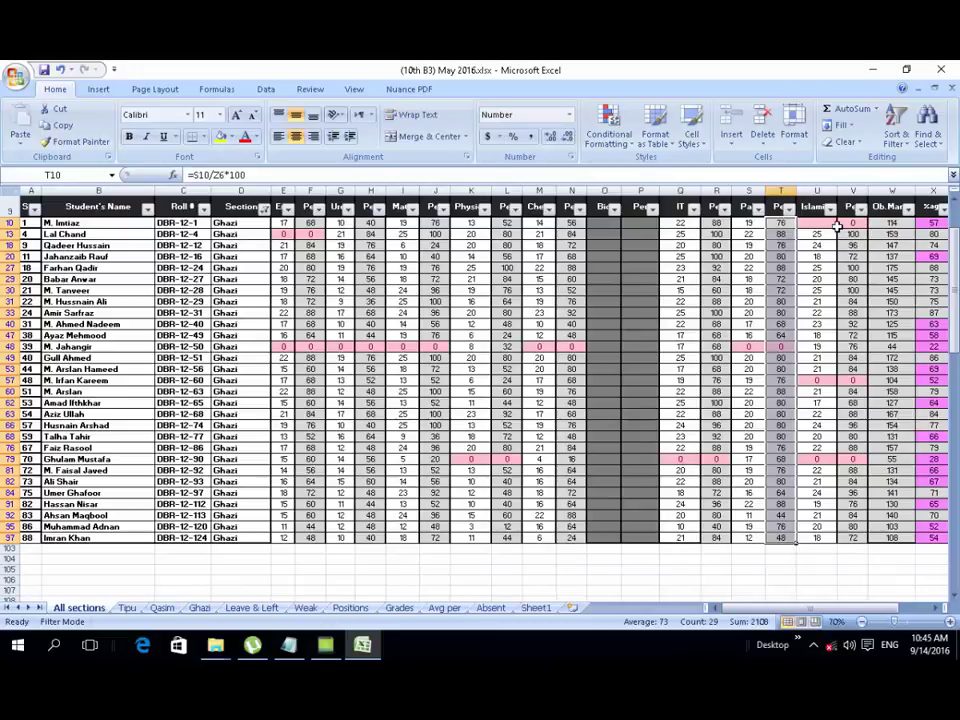
pyautogui.moveTo(852, 222); pyautogui.dragTo(850, 540)
pyautogui.click(535, 607)
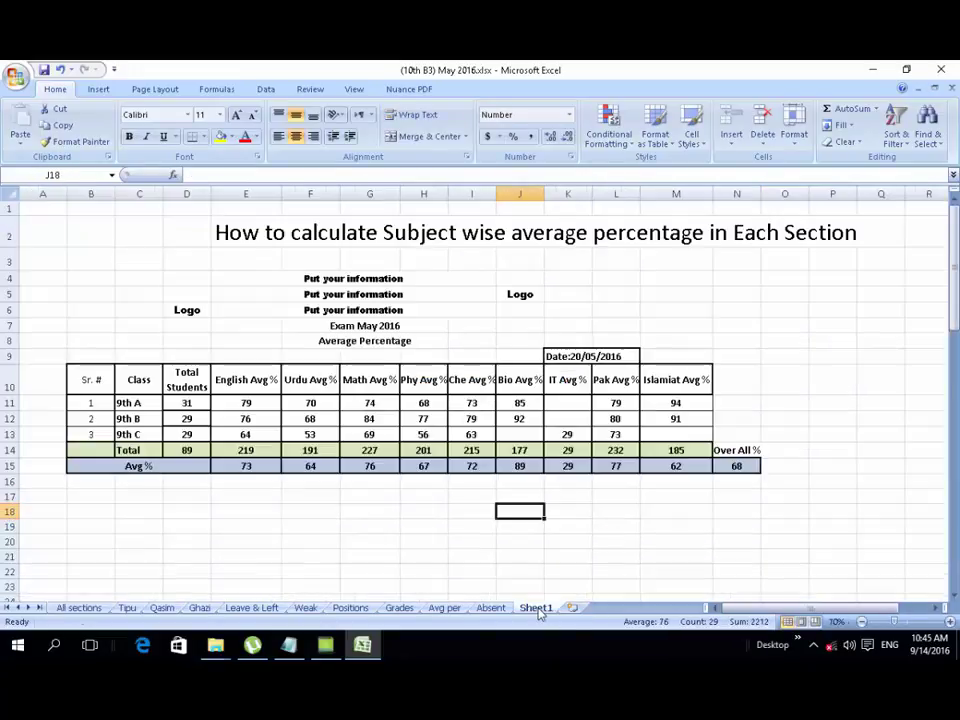
pyautogui.click(674, 437)
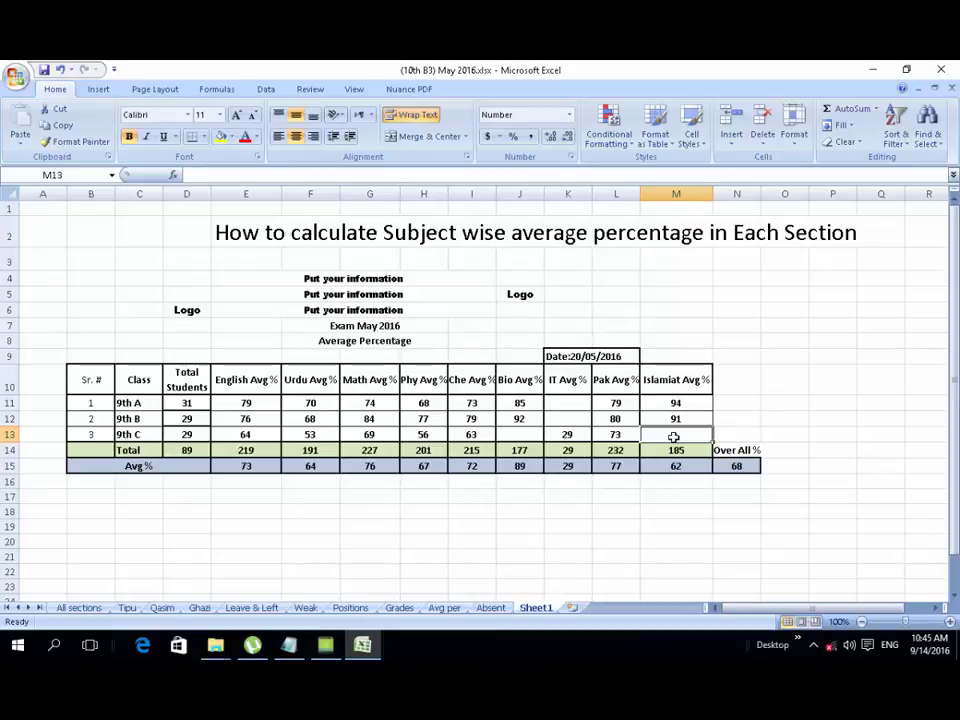
pyautogui.write('76')
pyautogui.click(589, 513)
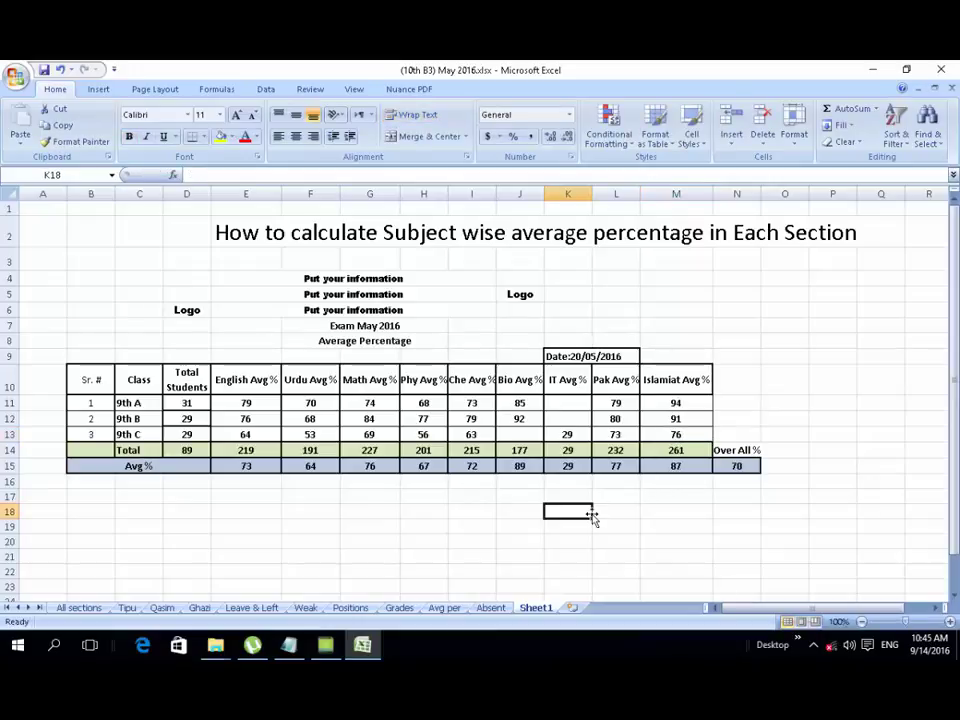